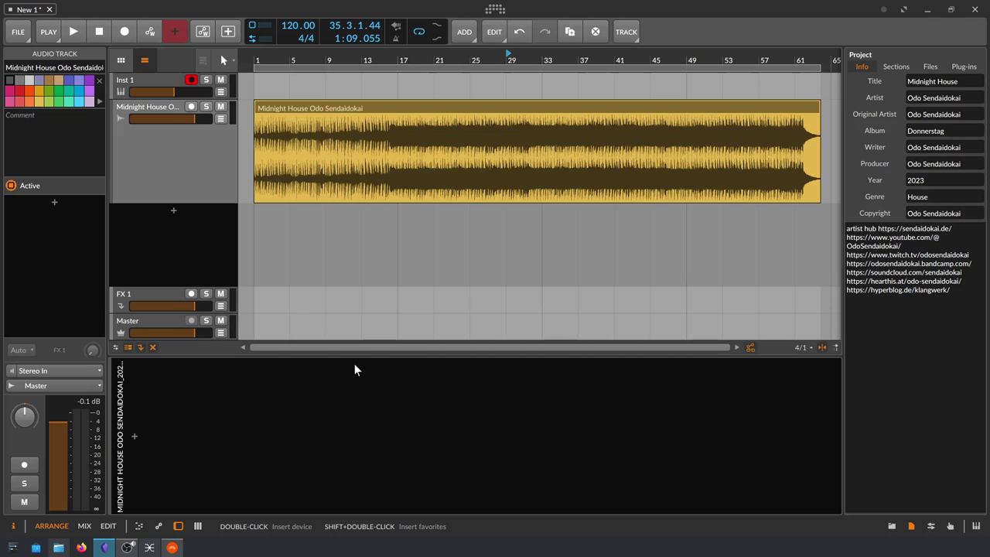
Step: Turn the Master track's volume fully down, raise it partway, and play the song briefly at that level
drag(194, 331, 130, 332)
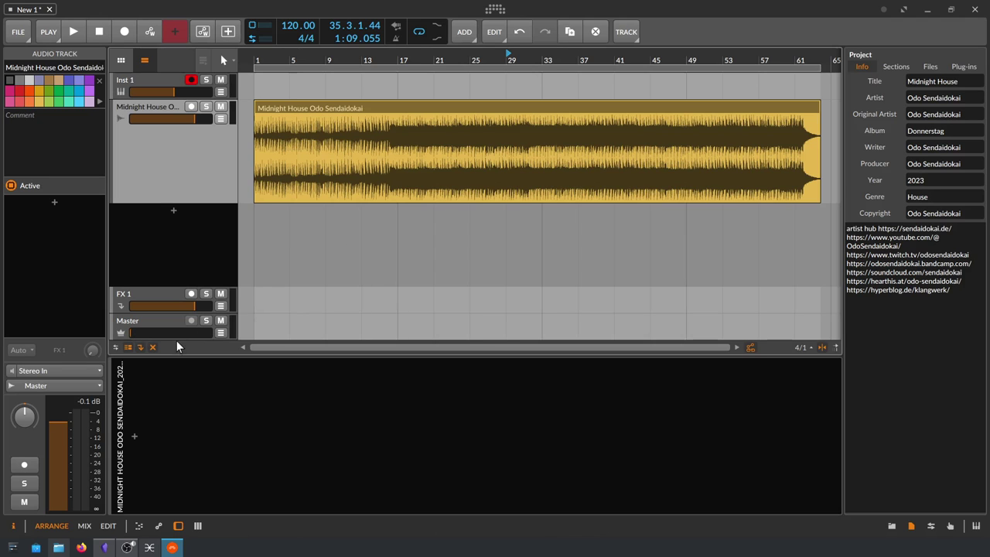
click(150, 332)
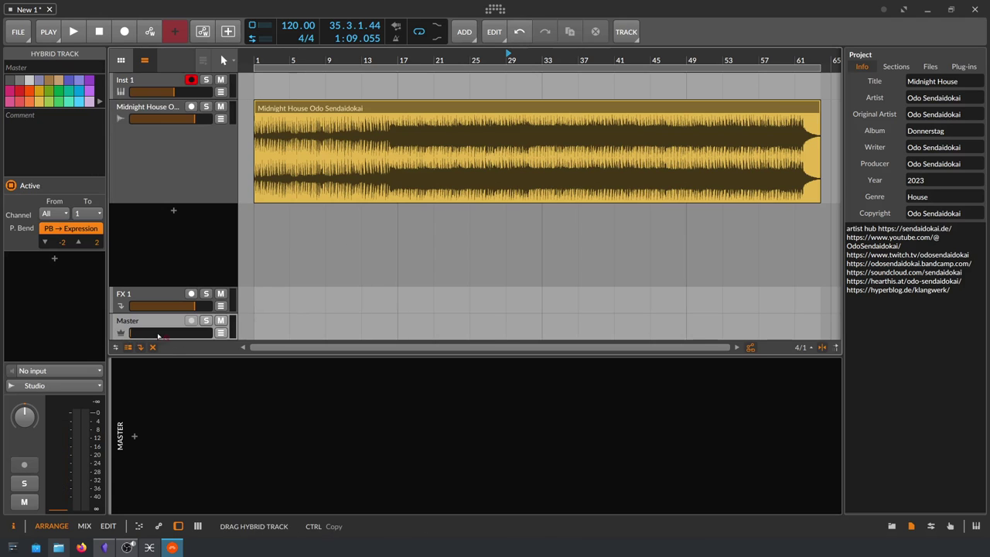
drag(134, 331, 167, 332)
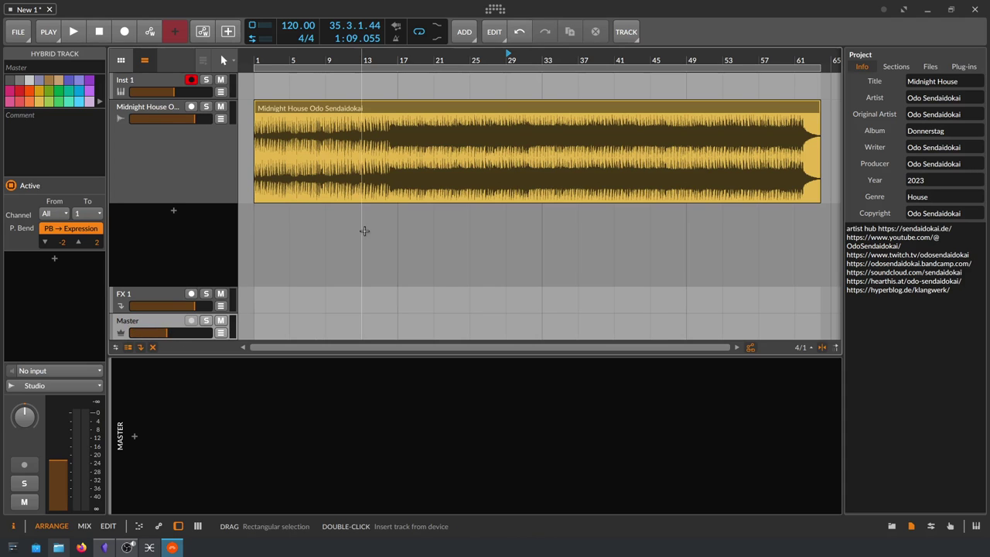
key(space)
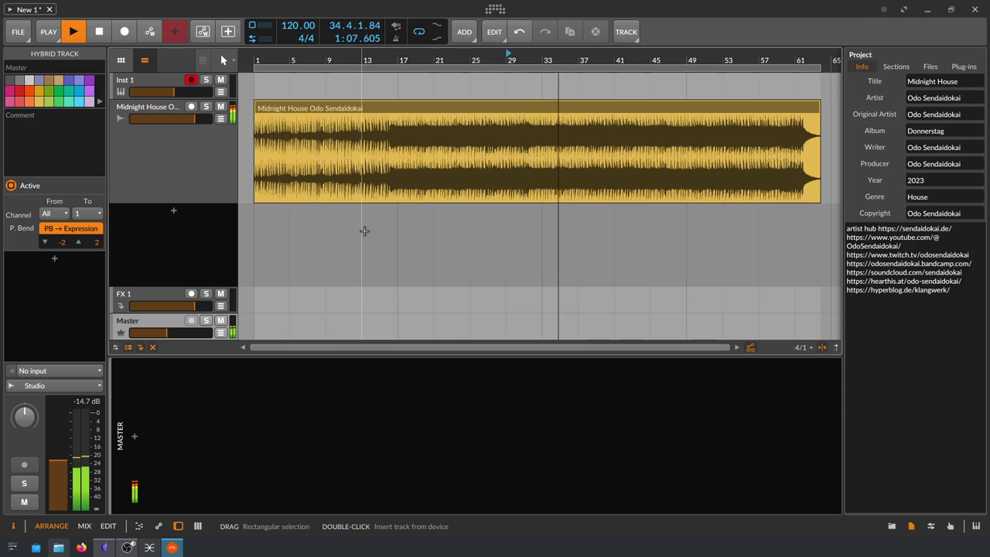
key(space)
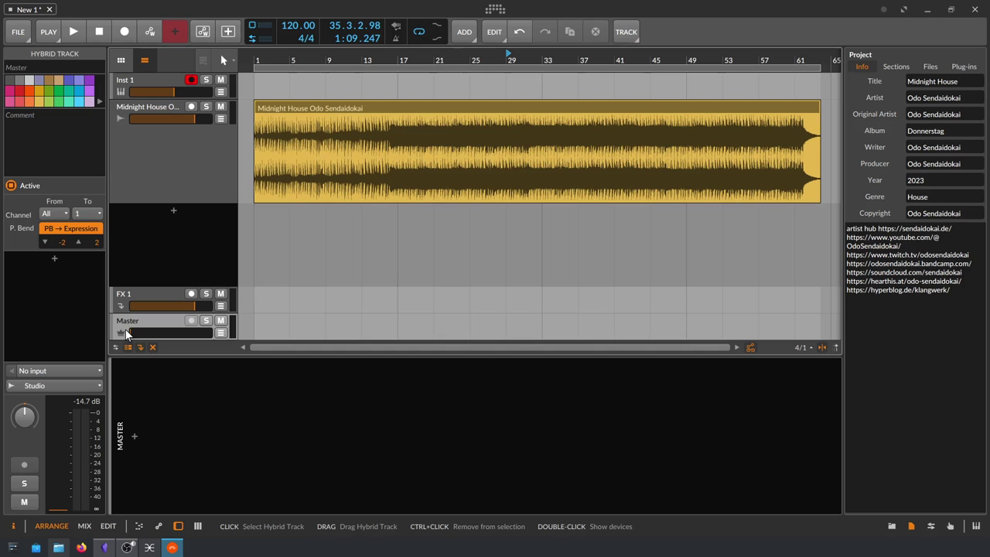
Step: Play the song while bringing the Master volume up from silence to about -45 dB, and stop playback
key(space)
drag(132, 333, 142, 333)
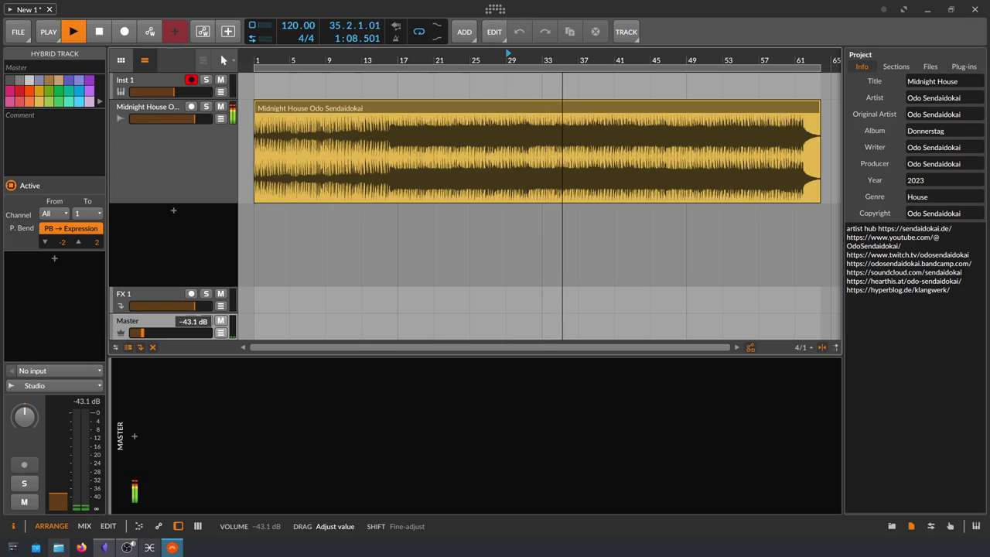
drag(142, 332, 140, 334)
key(space)
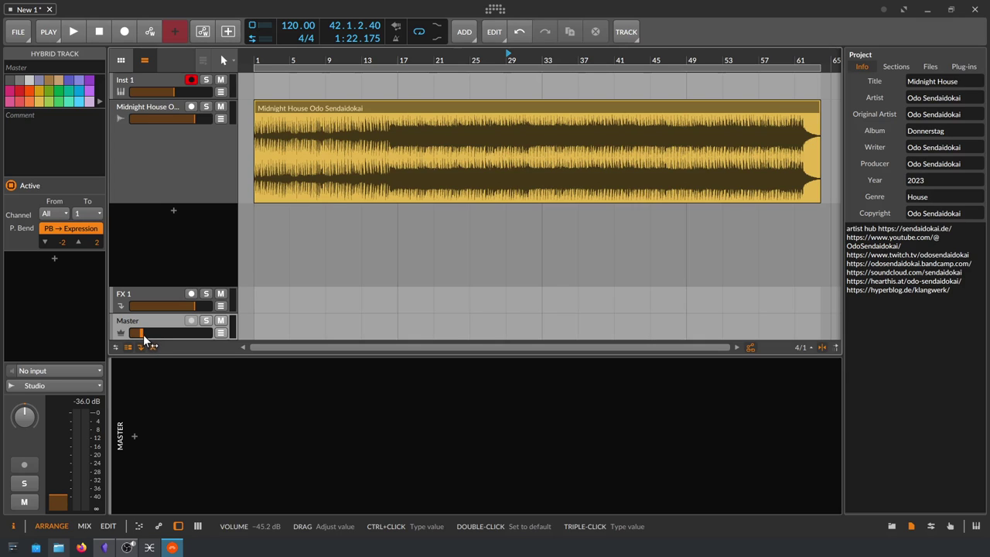
Step: Raise the Master volume to about -14 dB, fine-tuning it while the song plays, and stop playback
drag(143, 332, 171, 332)
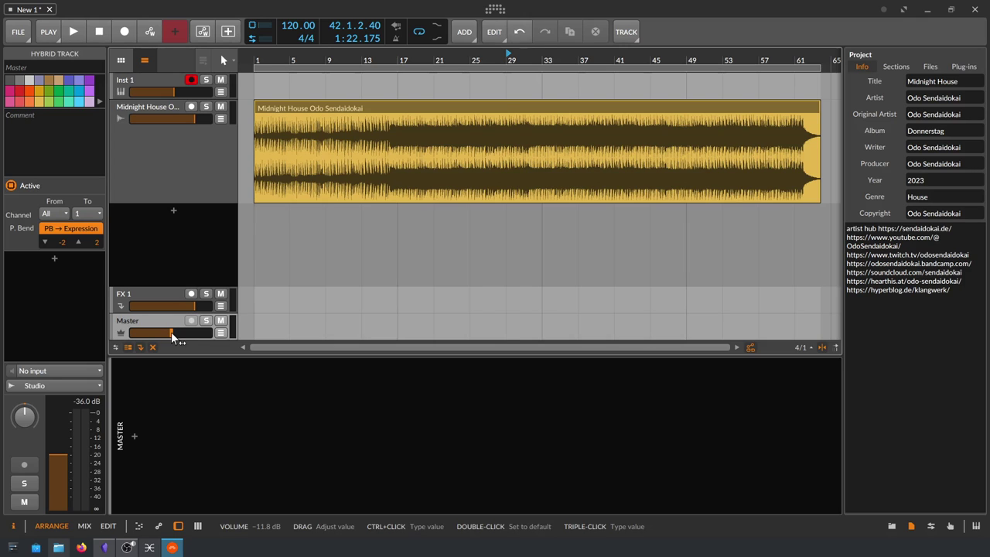
key(space)
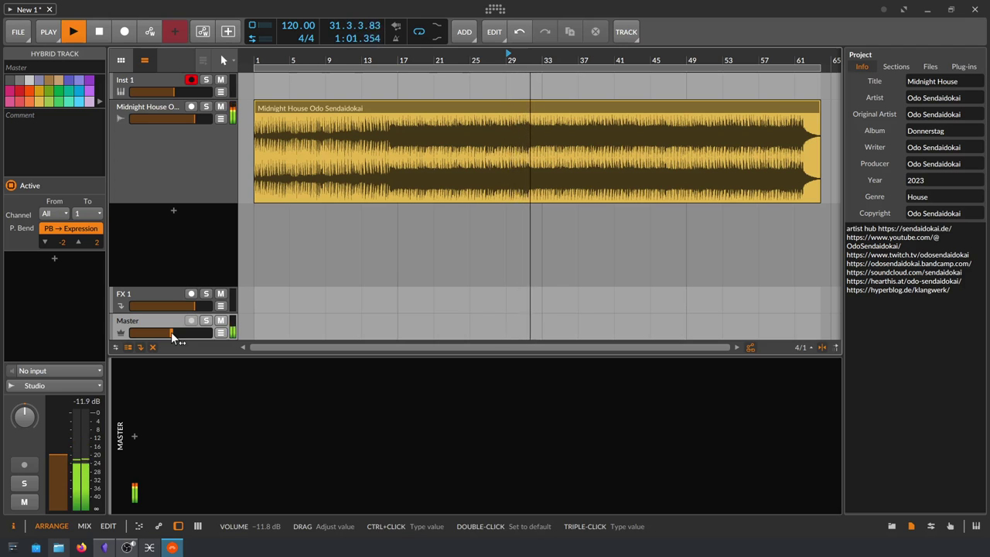
drag(171, 332, 167, 332)
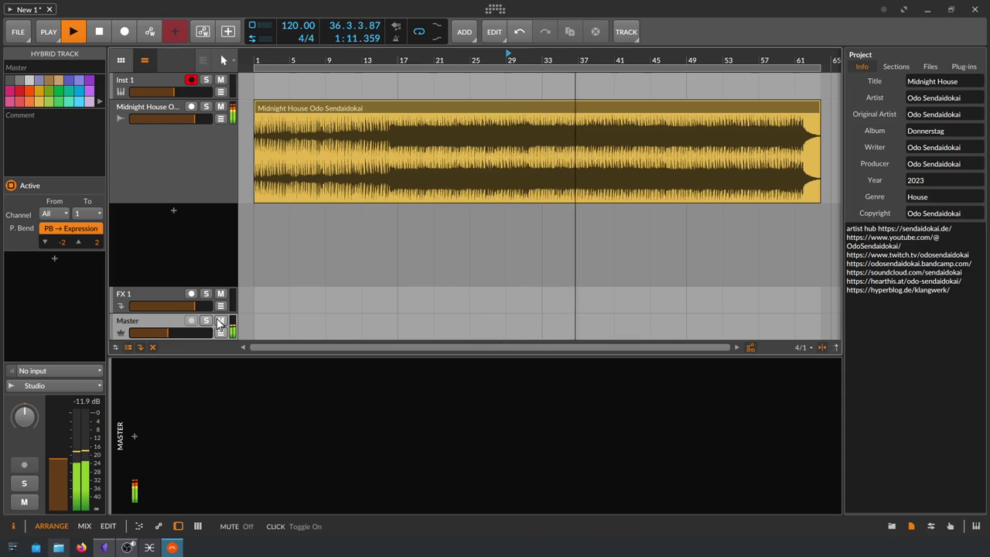
key(space)
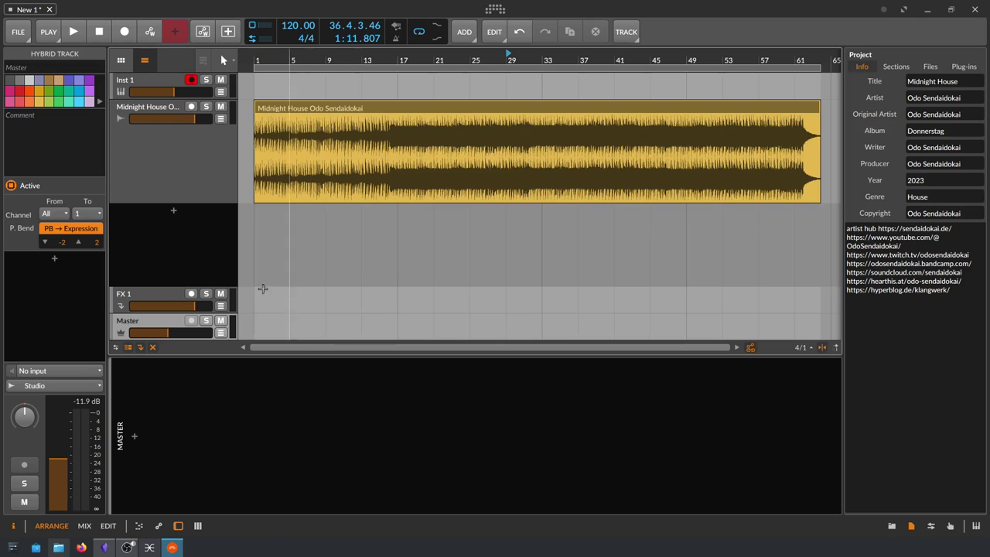
Step: Set the Master volume to 0 dB and play the song briefly at that level
ctrl+click(164, 333)
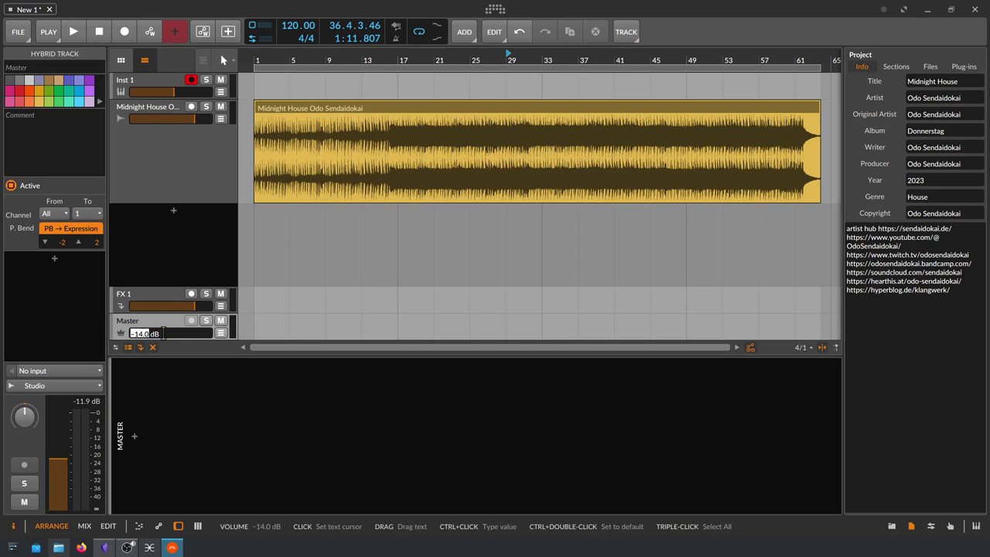
text(0)
key(Return)
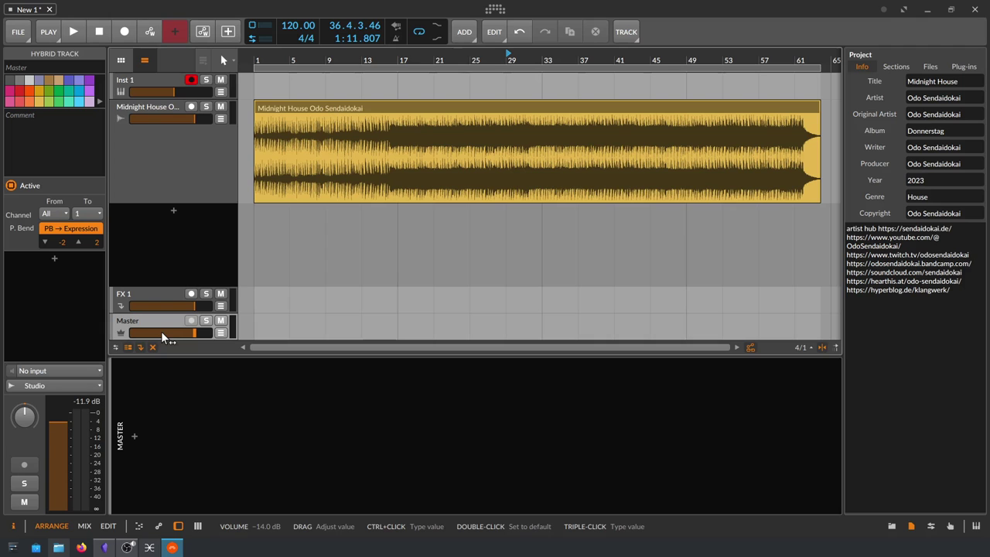
key(space)
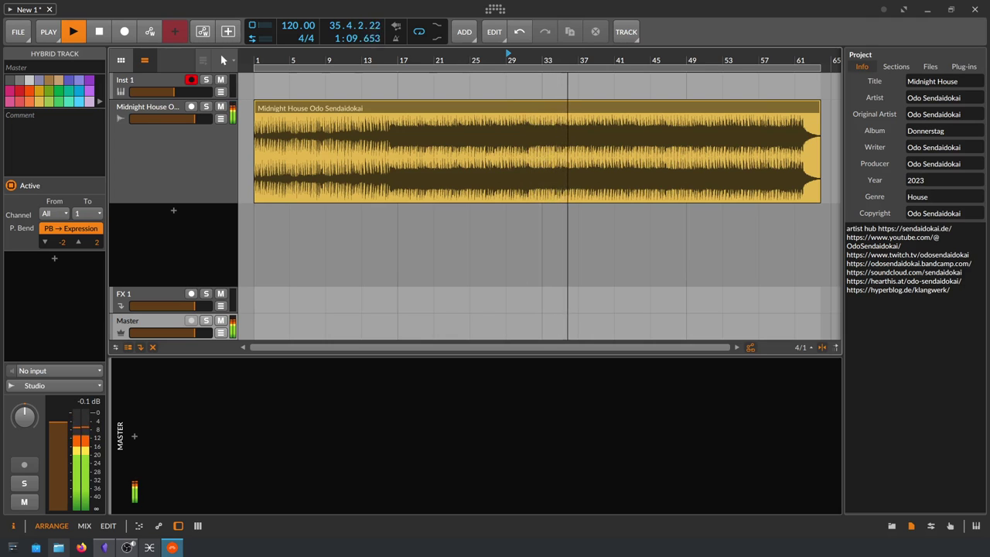
key(space)
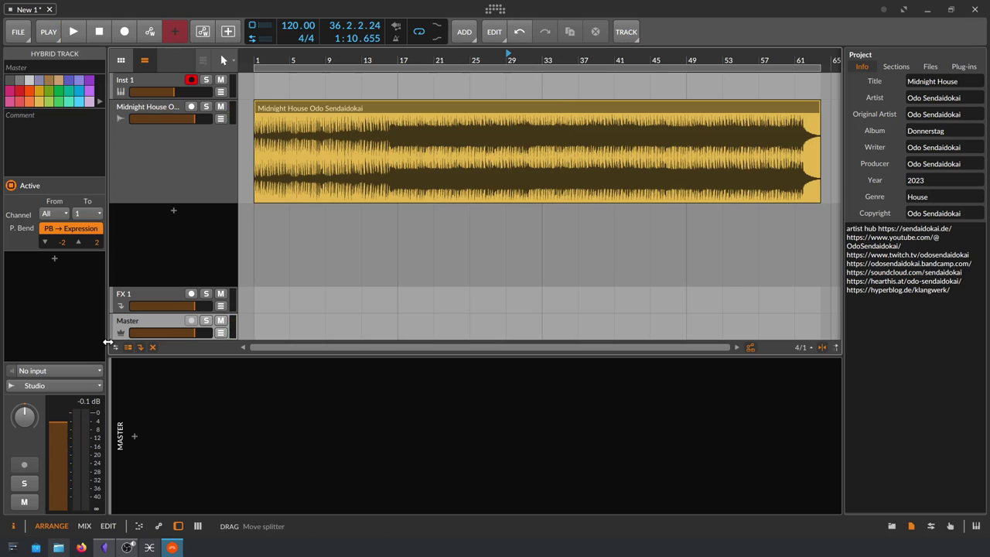
mouse_move(190, 334)
mouse_down()
mouse_move(131, 333)
mouse_move(188, 332)
mouse_up()
double_click(189, 332)
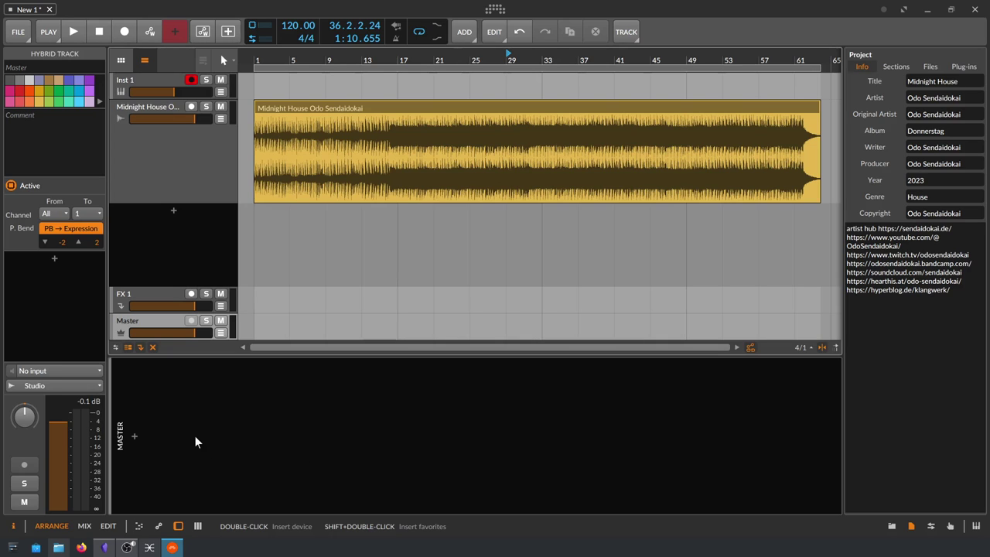
Step: Insert a Chain container device on the Master track
click(134, 436)
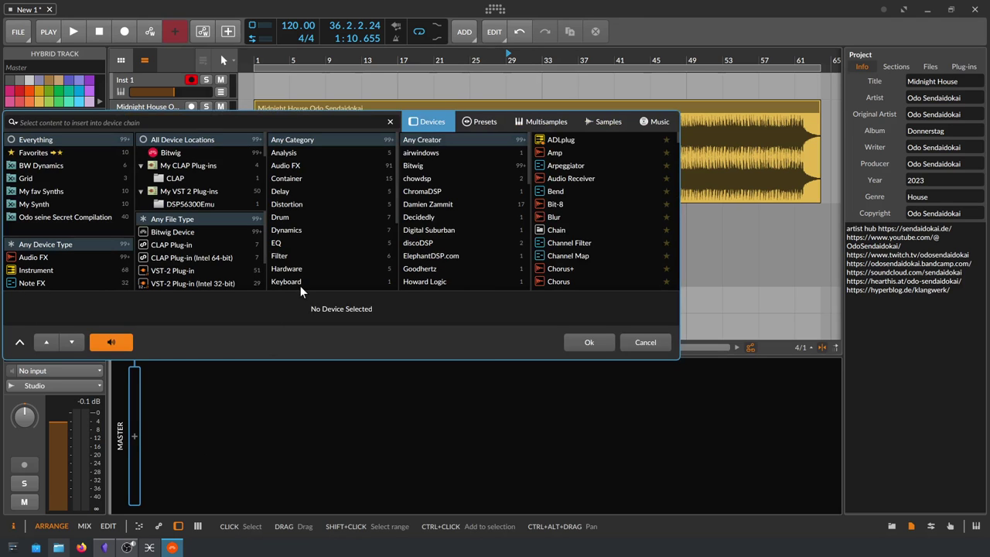
text(chain)
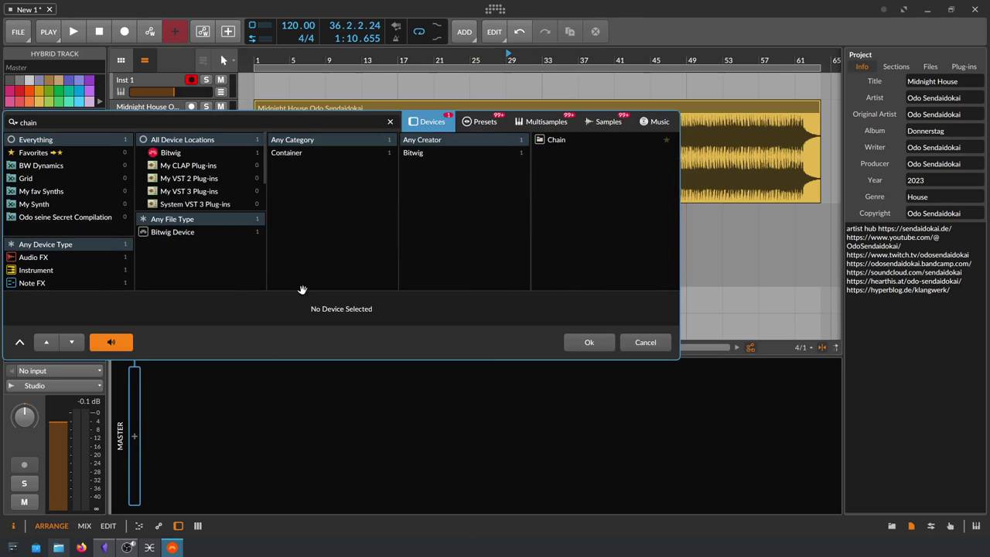
click(596, 136)
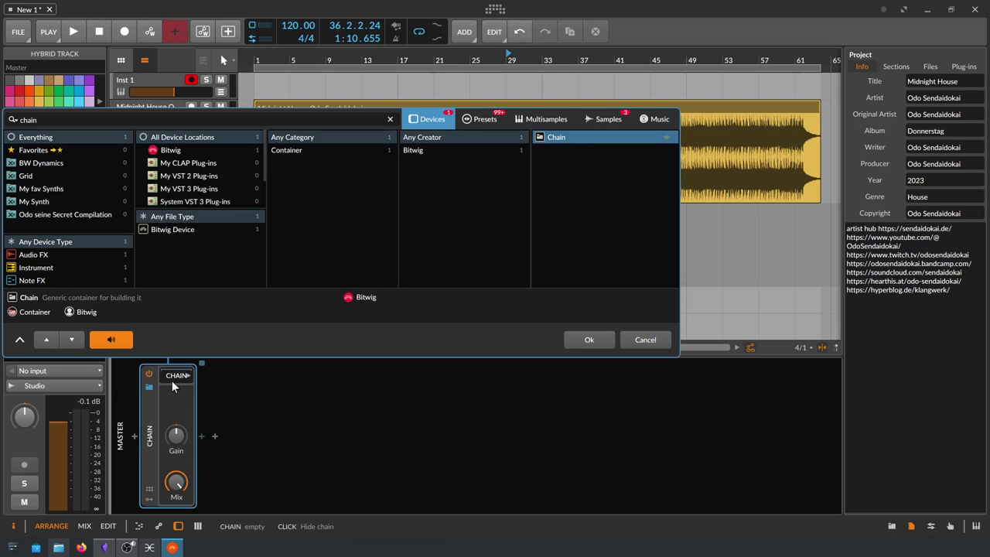
Step: Add a Ladder filter inside the Chain device on the Master track
double_click(202, 438)
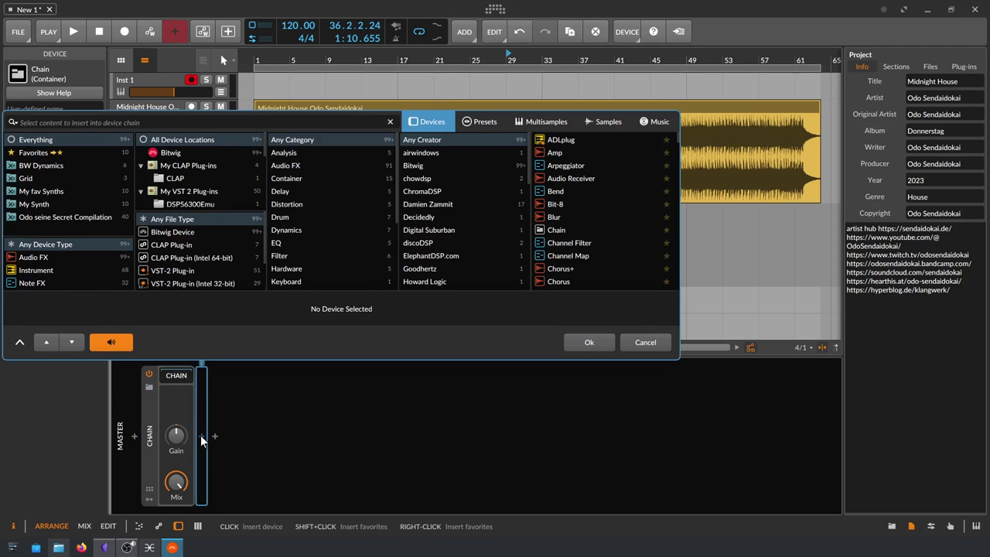
text(ladd)
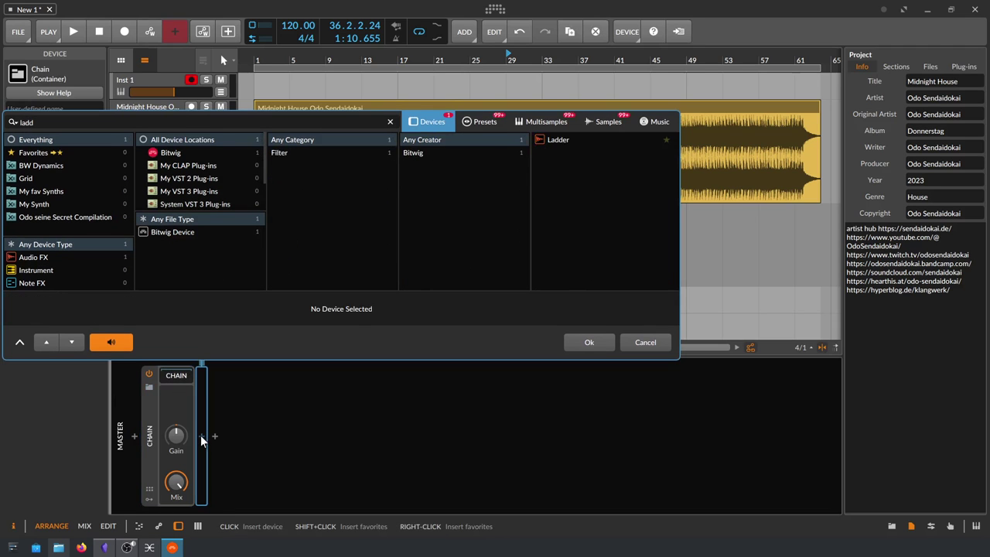
click(565, 140)
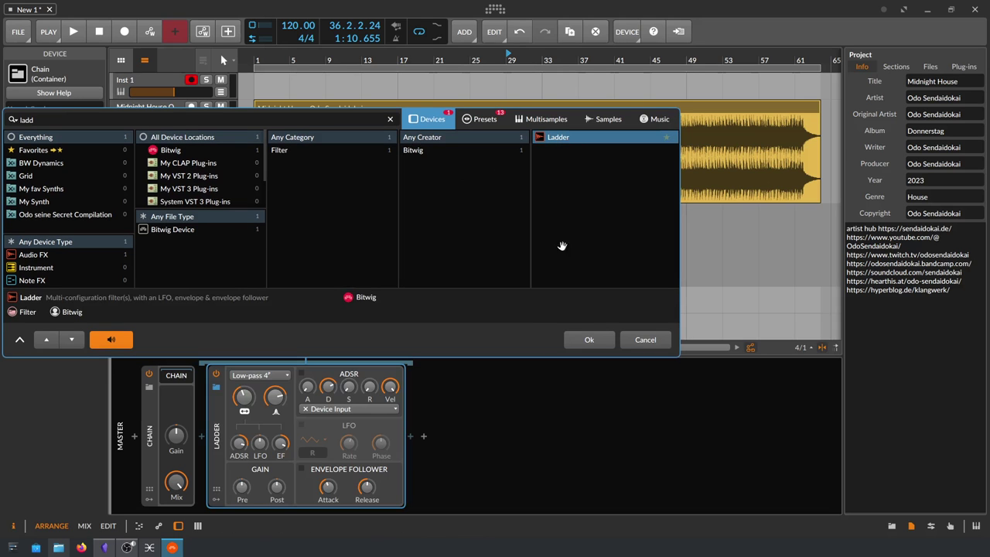
click(599, 335)
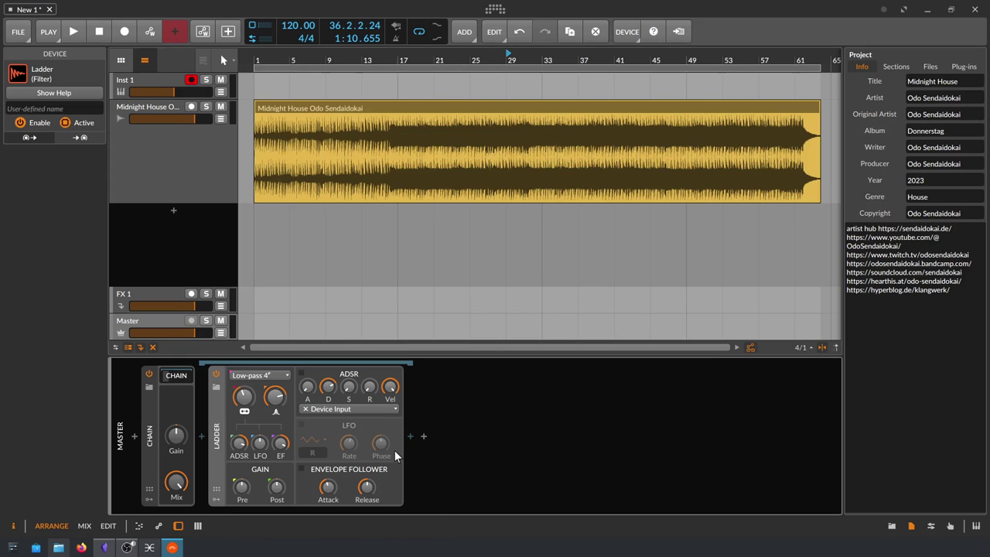
Step: Reset the Ladder filter's ADSR amount, envelope follower amount and resonance to their defaults
double_click(239, 445)
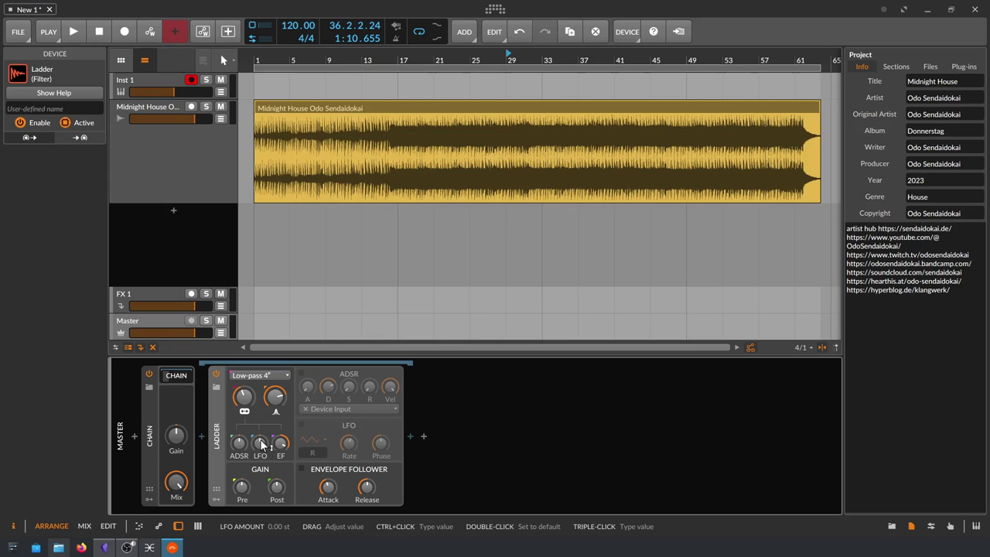
ctrl+click(286, 445)
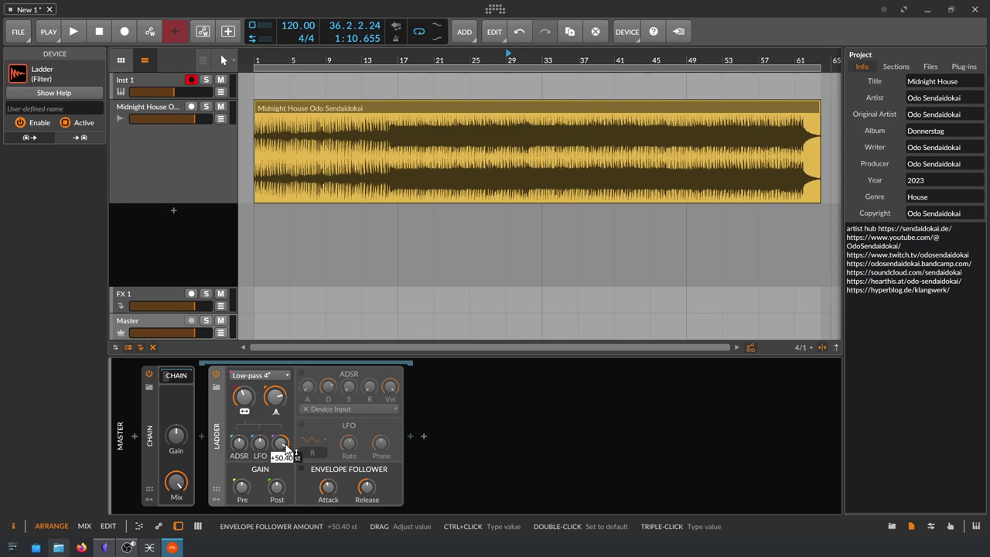
double_click(286, 446)
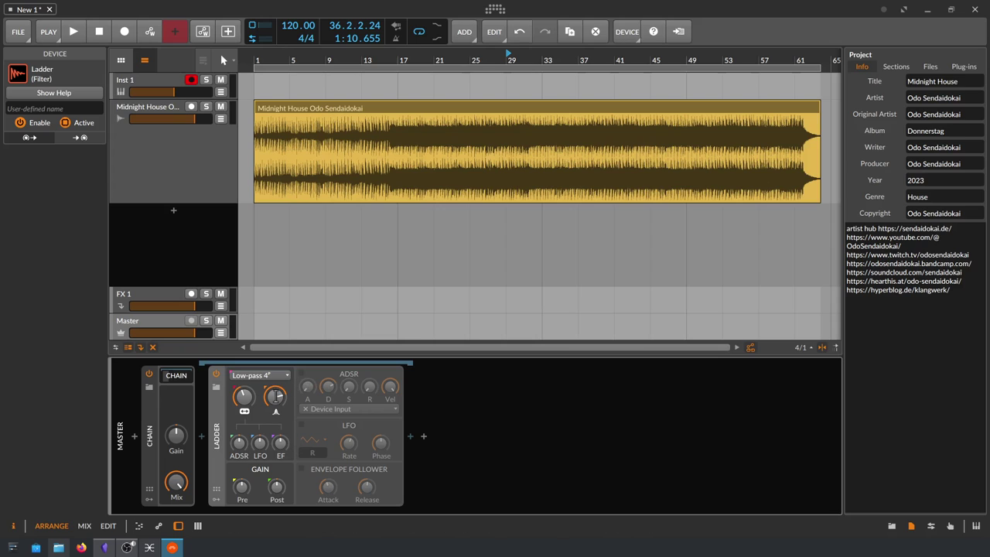
ctrl+click(274, 395)
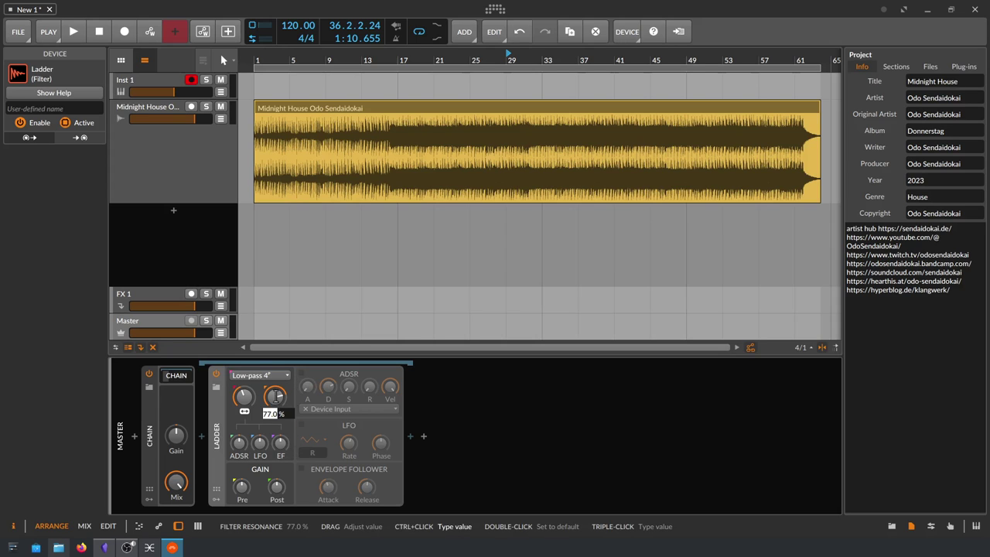
key(Return)
double_click(275, 397)
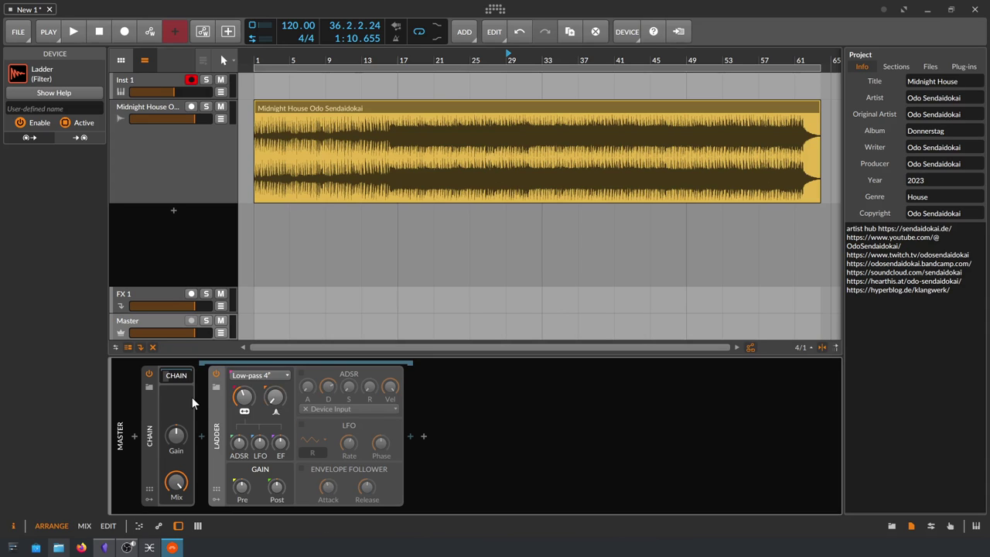
Step: Duplicate the Ladder filter inside the Chain and switch the first one's mode to High-pass 3 (18 dB/oct)
right_click(219, 405)
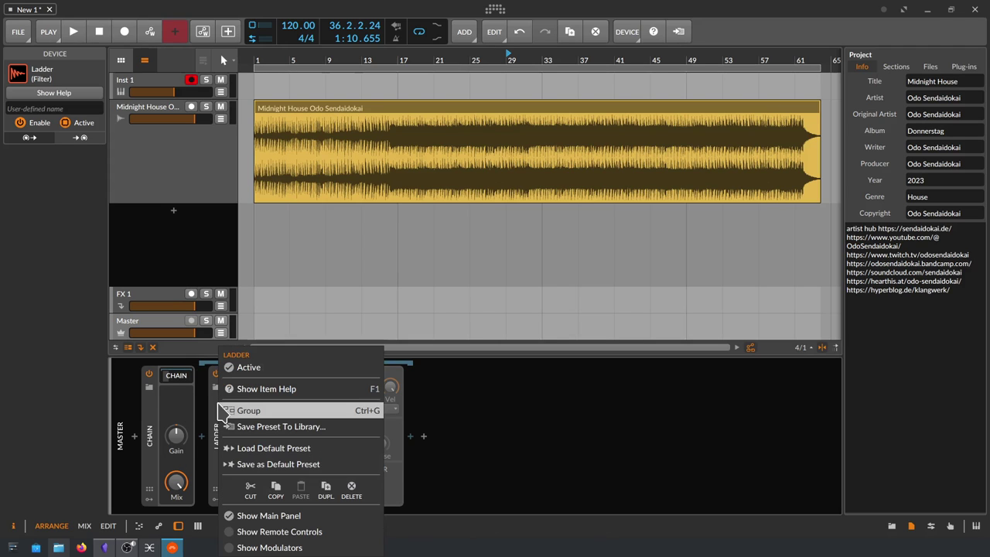
click(322, 494)
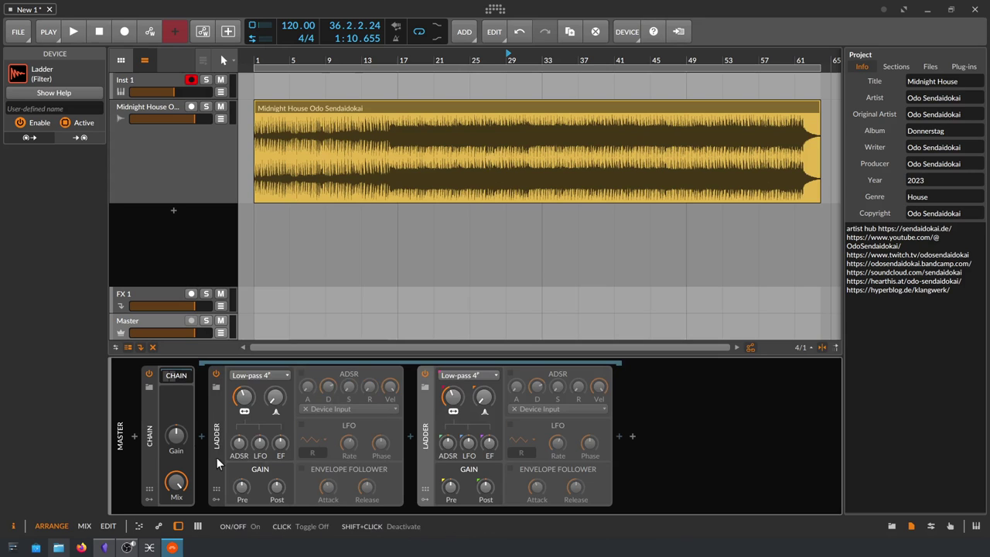
click(274, 375)
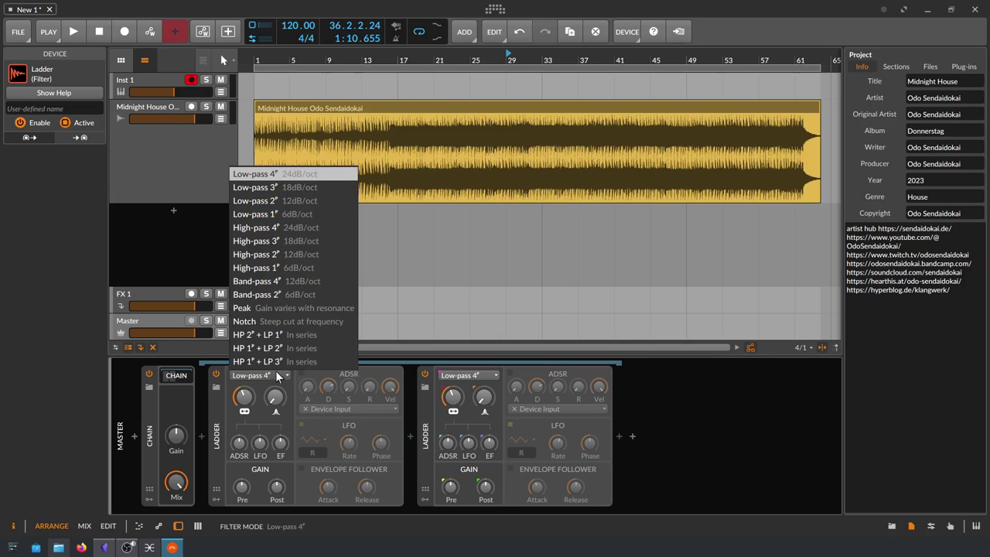
click(327, 242)
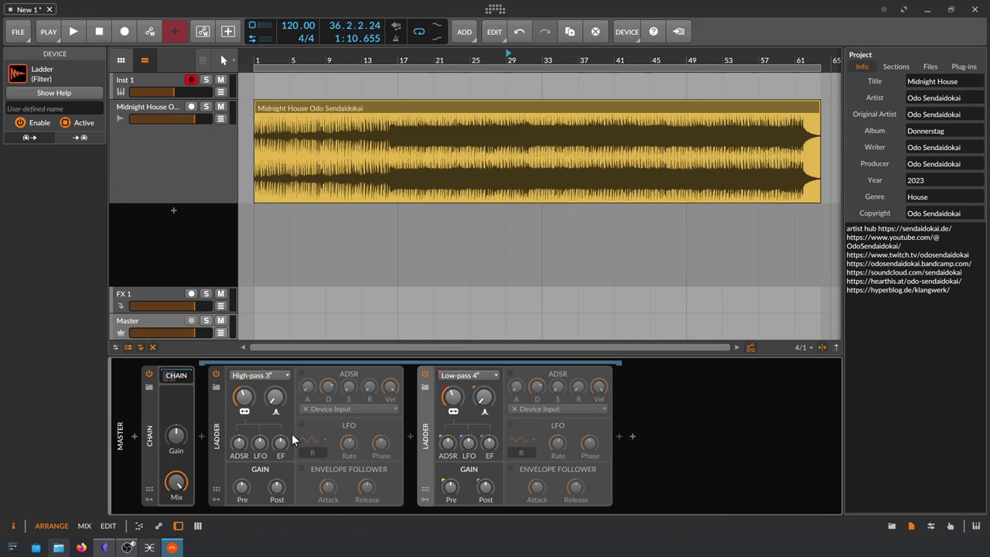
Step: Set the filter frequency of the first Ladder to 170 Hz
triple_click(243, 396)
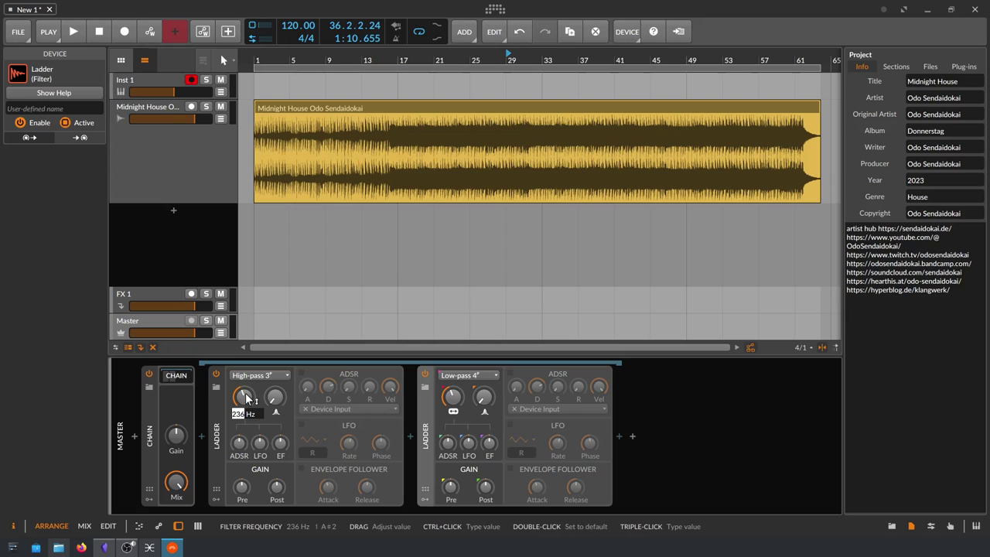
key(ctrl+a)
text(170hz)
key(Return)
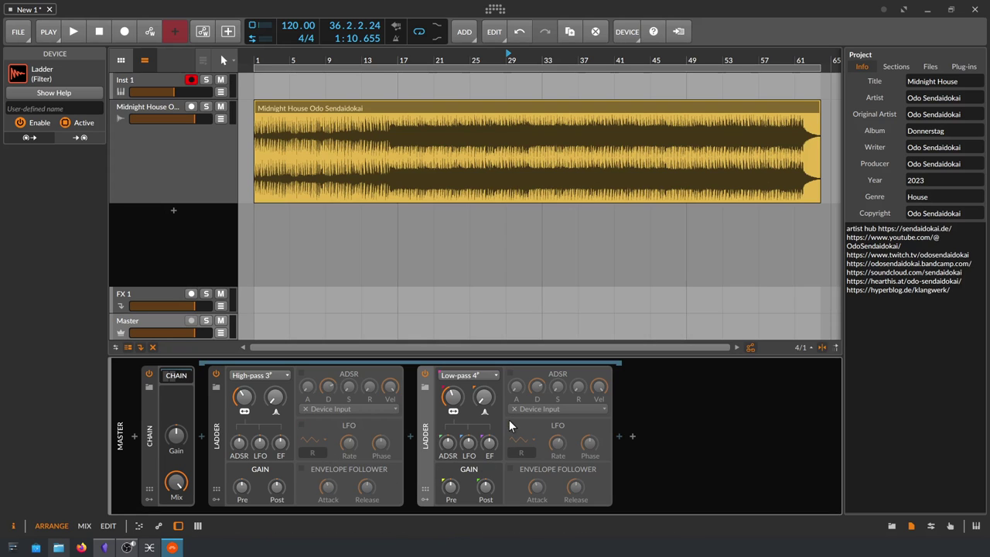
Step: Set the second Ladder's mode to Low-pass 3 (18 dB/oct) and its filter frequency to 5 kHz
click(484, 373)
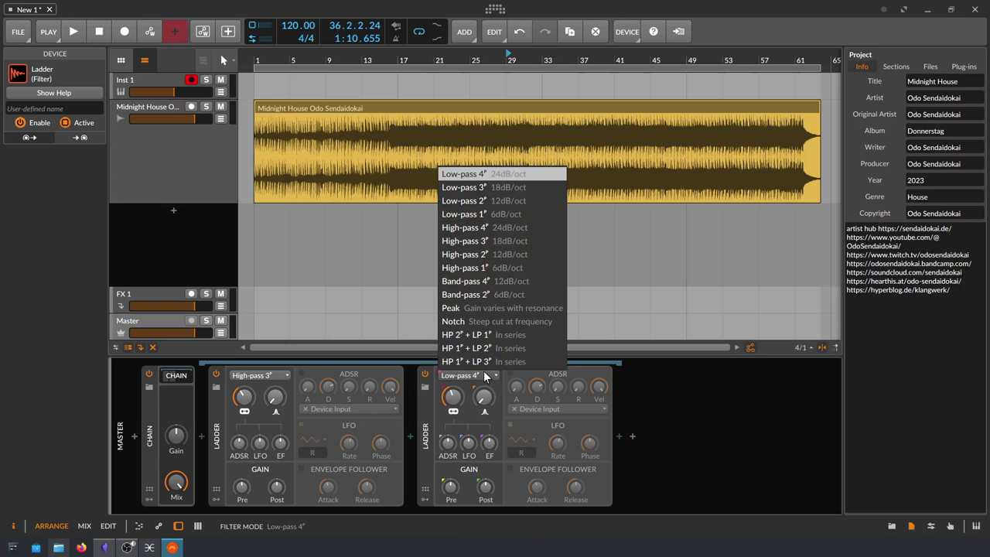
click(523, 186)
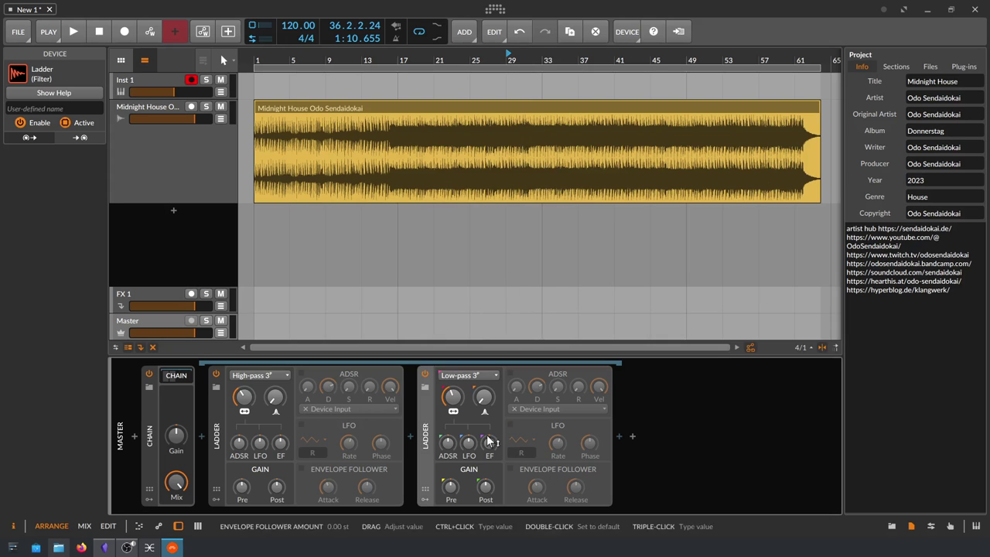
ctrl+click(459, 397)
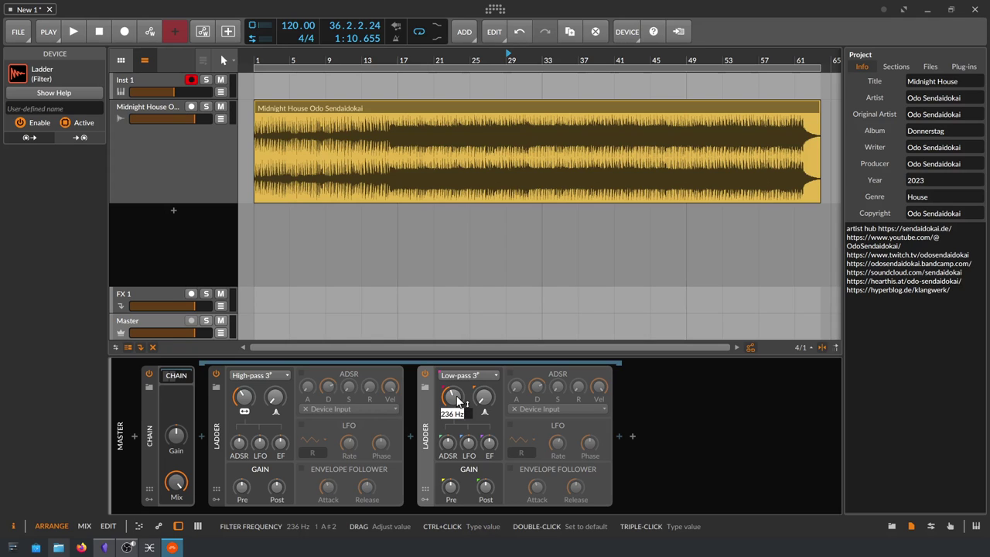
text(5khz)
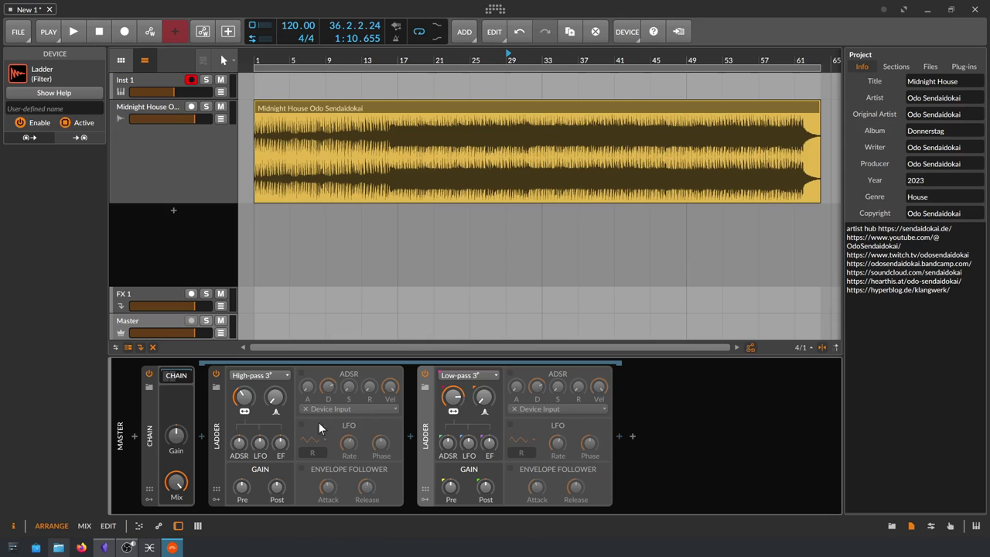
Step: Name the Chain device on the Master track "Auratone Test"
click(151, 433)
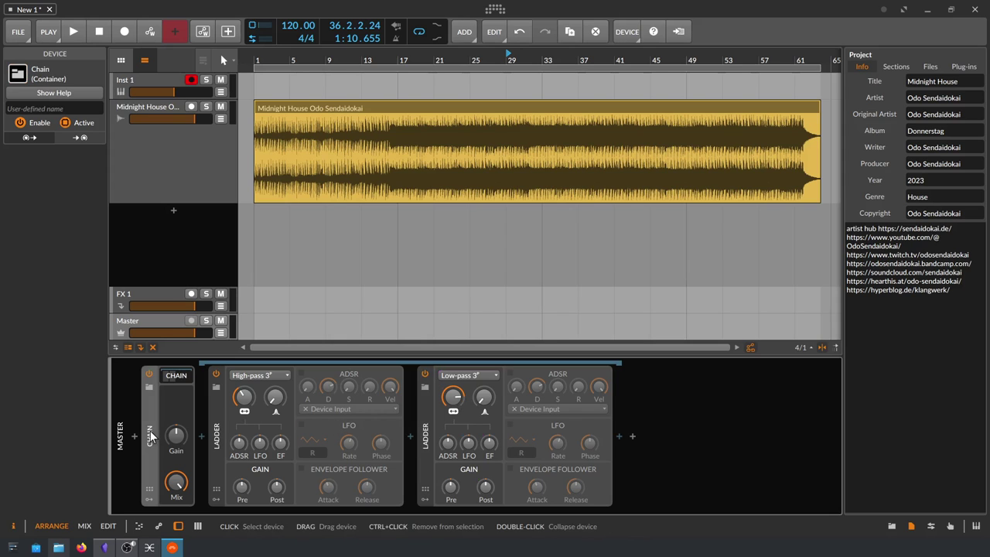
click(71, 109)
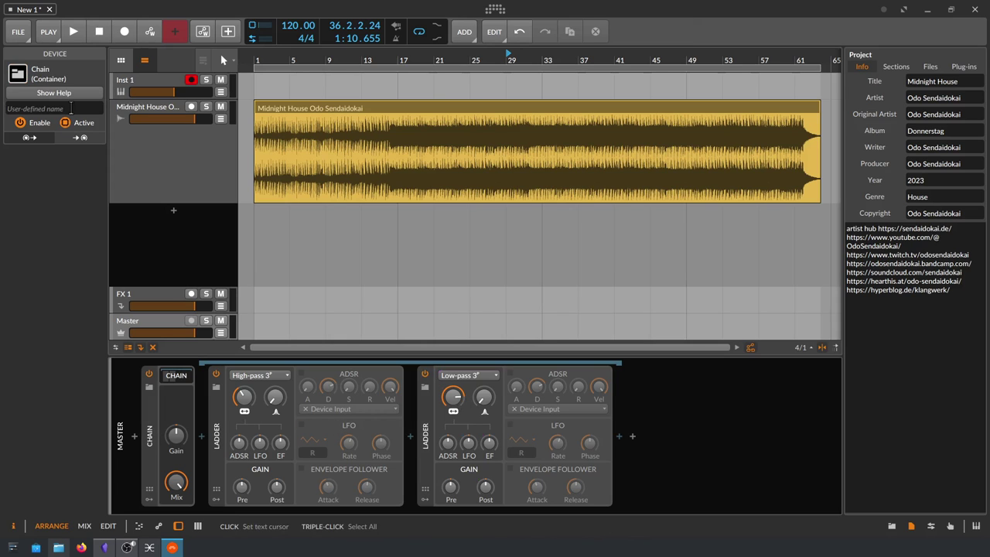
text(Auratone Test)
key(Return)
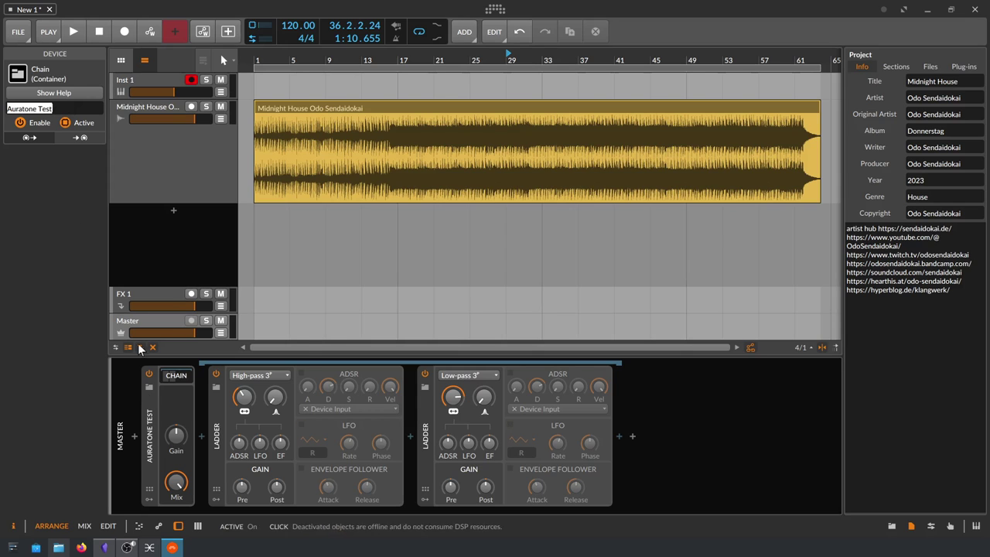
Step: Save the Chain as a library preset in category EQ with description "170hz 18db LoCut 5Khz 18db HiCut", replacing the existing Auratone Test preset
right_click(147, 433)
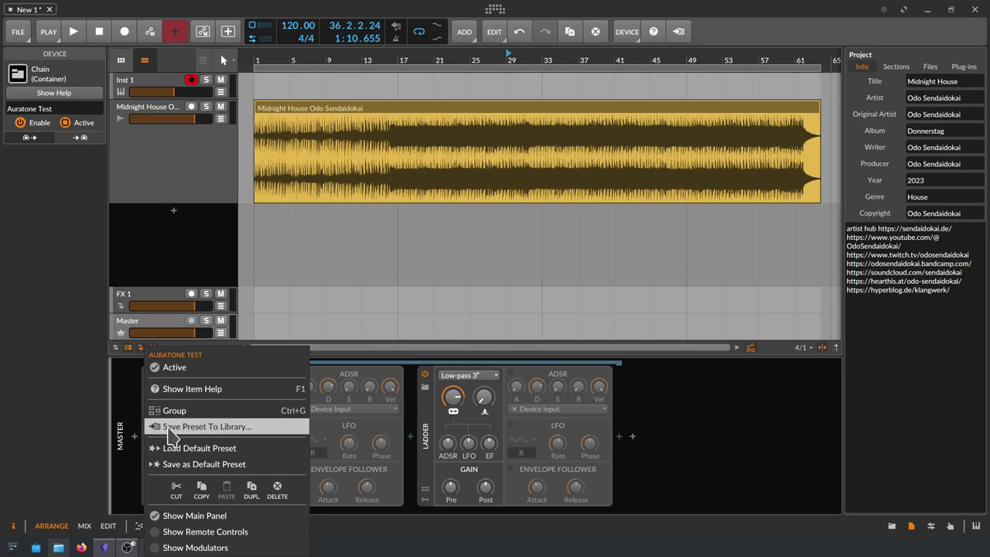
click(206, 427)
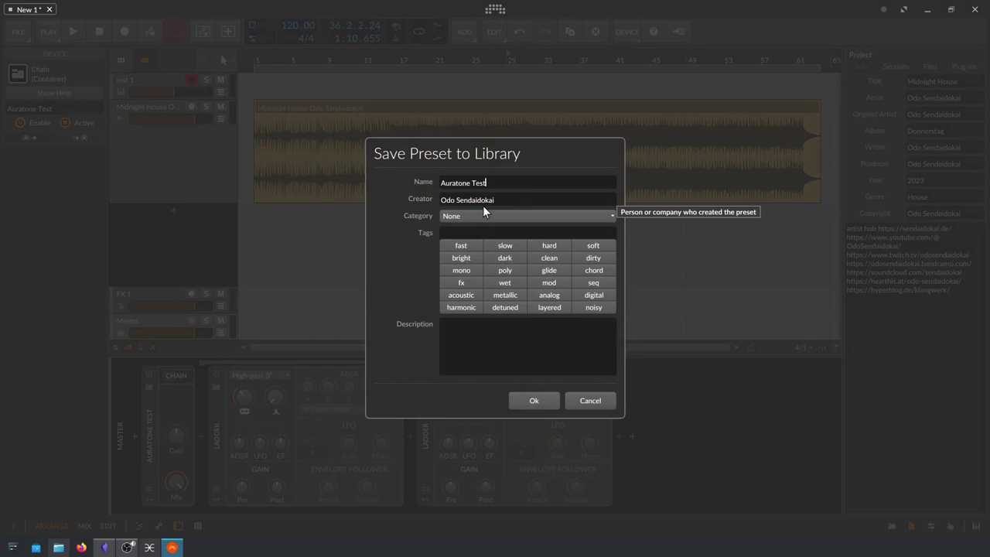
click(484, 216)
click(481, 224)
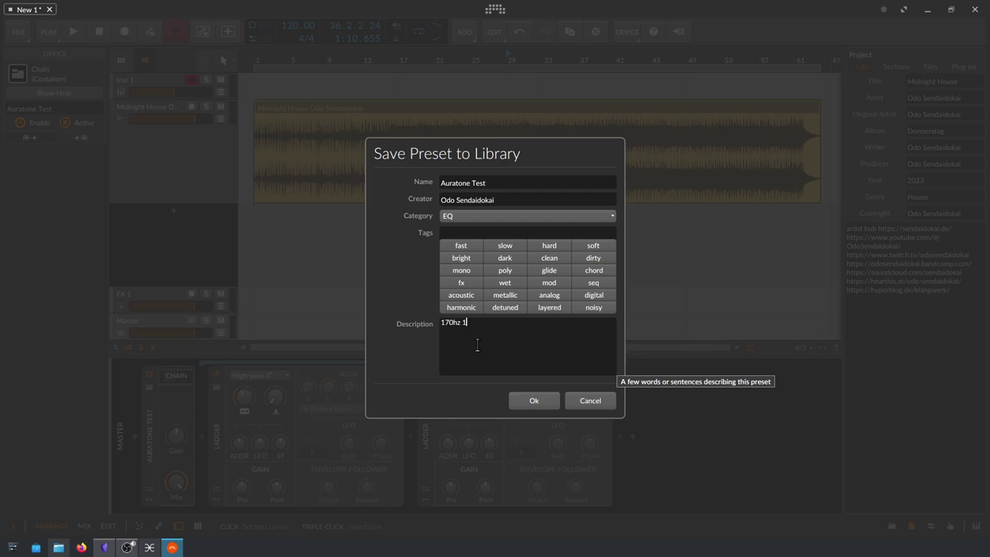
text(db LoCut)
click(540, 406)
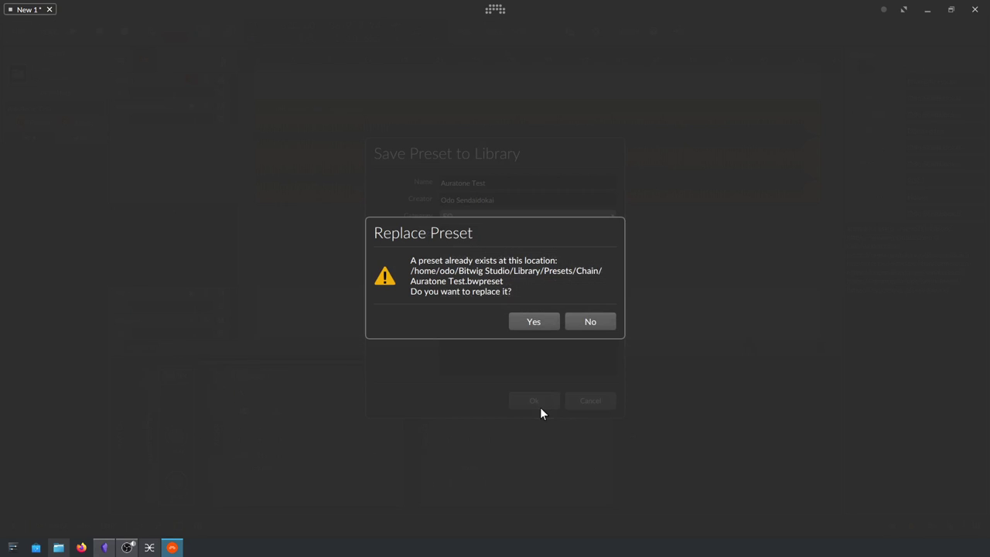
click(534, 321)
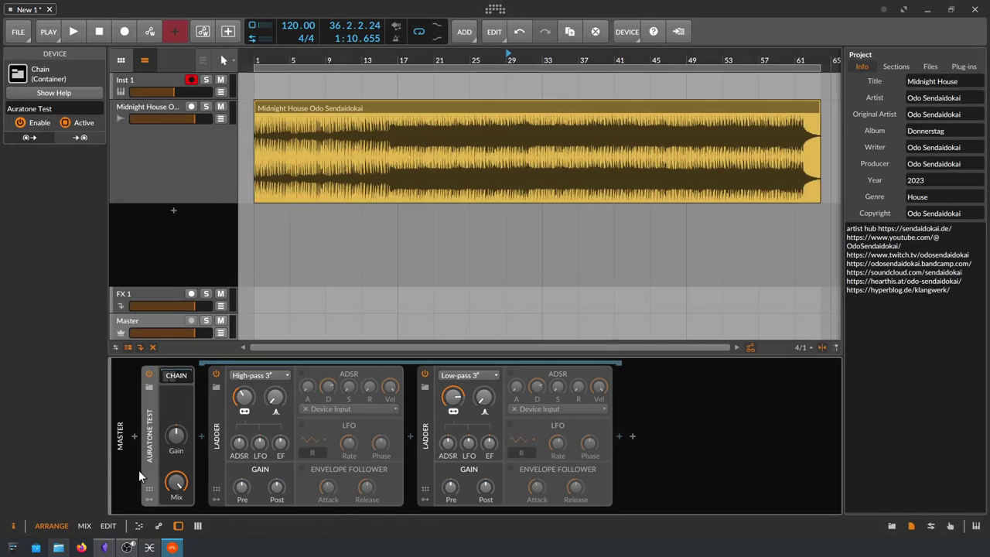
Step: Collapse the Chain's contents, search the presets for "auraton" and insert the Auratone Test Chain preset on the Master track
click(176, 376)
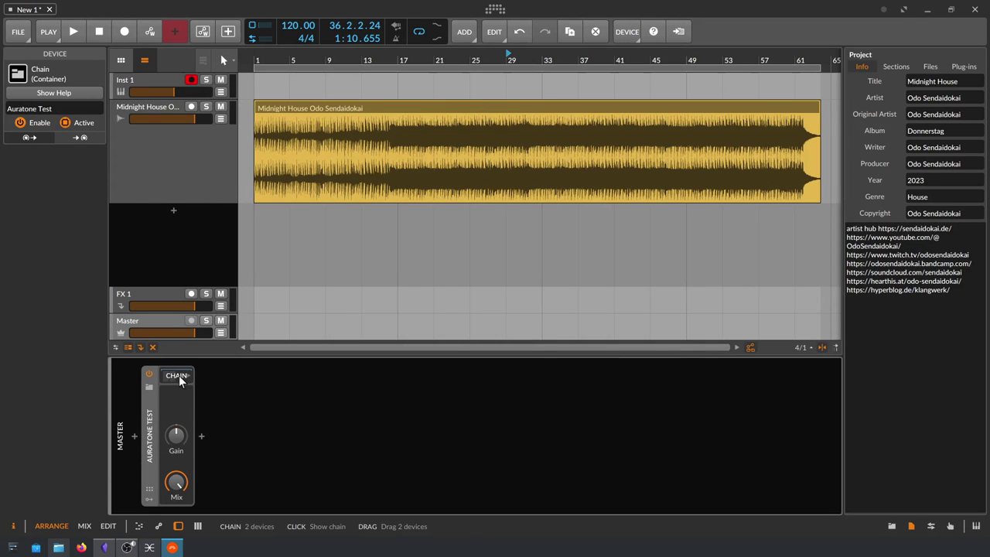
click(135, 436)
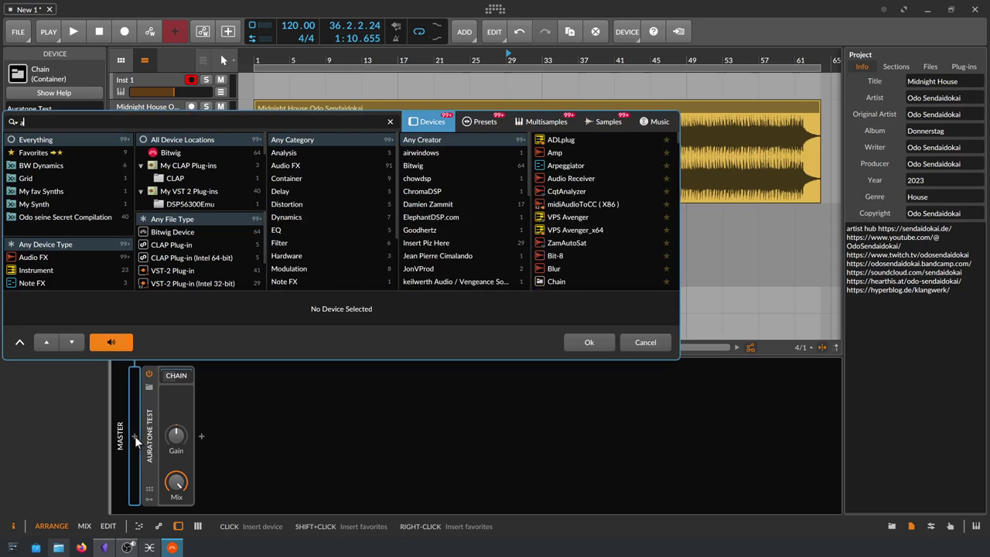
text(aurat)
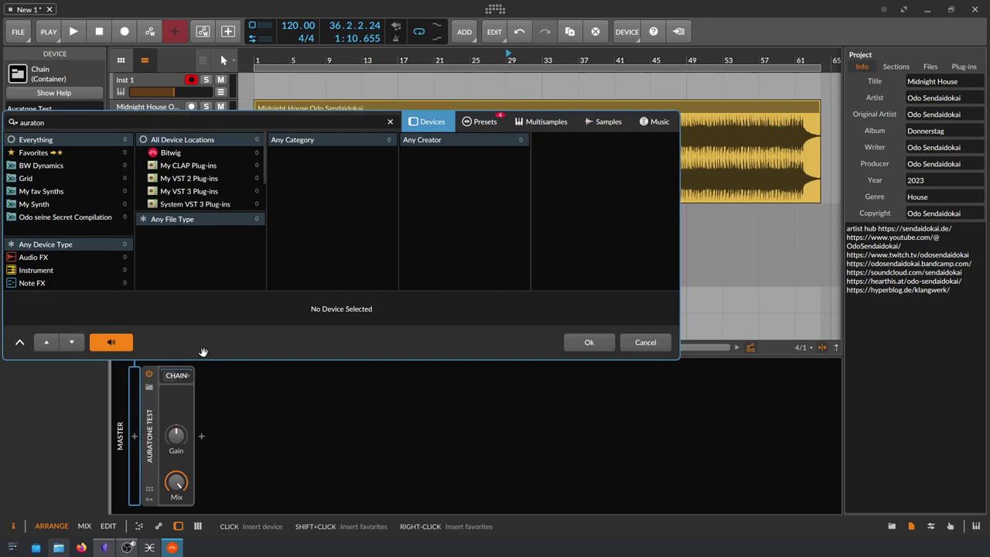
text(on)
click(477, 126)
click(537, 163)
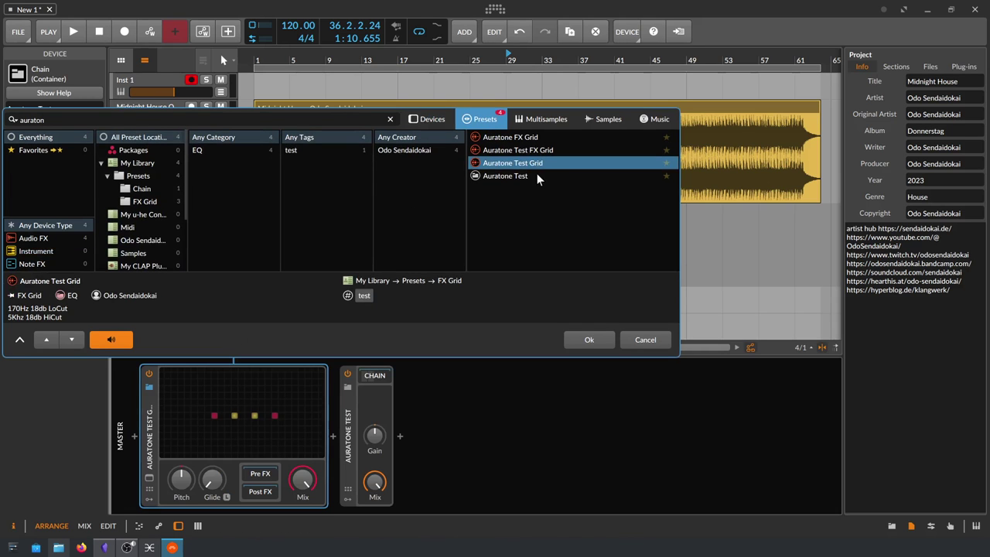
click(537, 174)
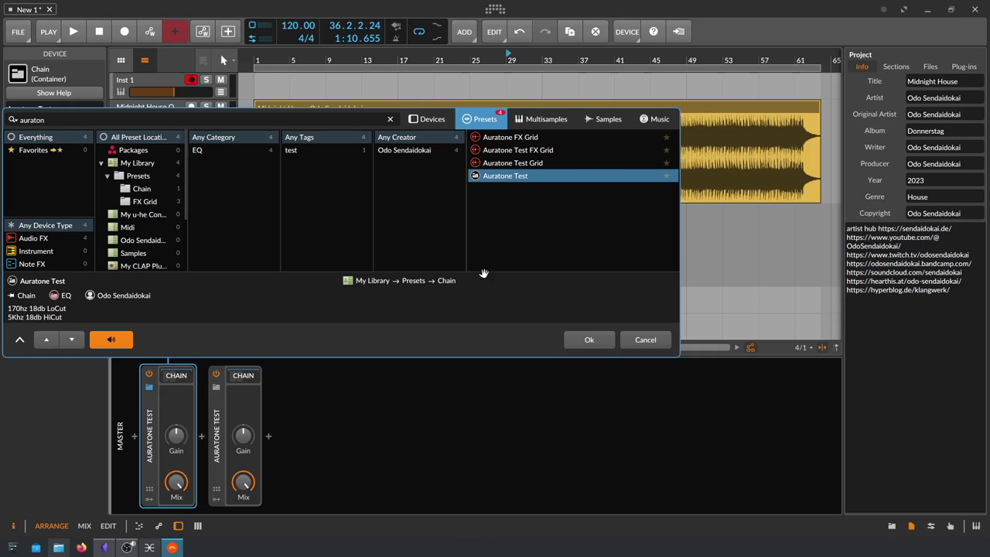
click(594, 340)
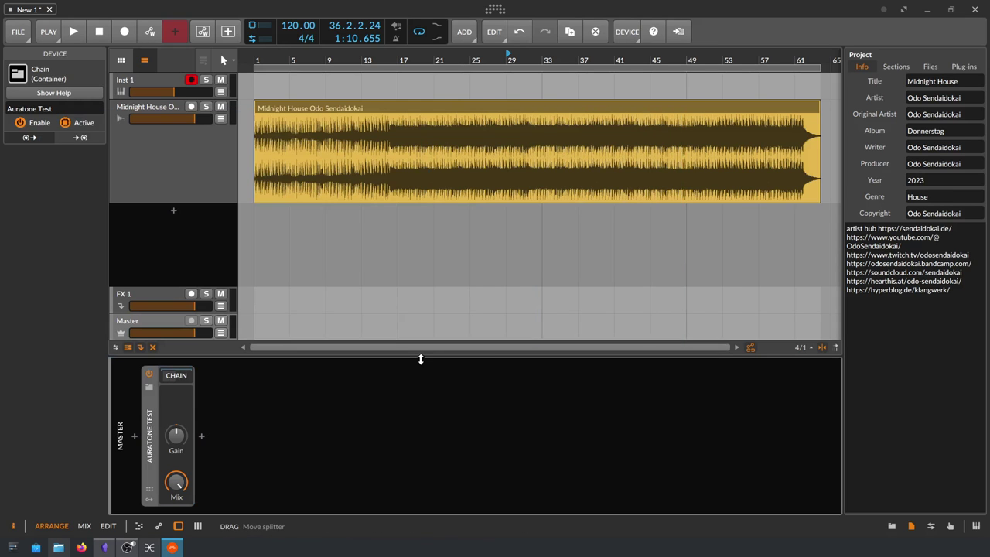
Step: Play the song with the Auratone Test chain bypassed, stop, and play it again with the chain enabled
click(150, 377)
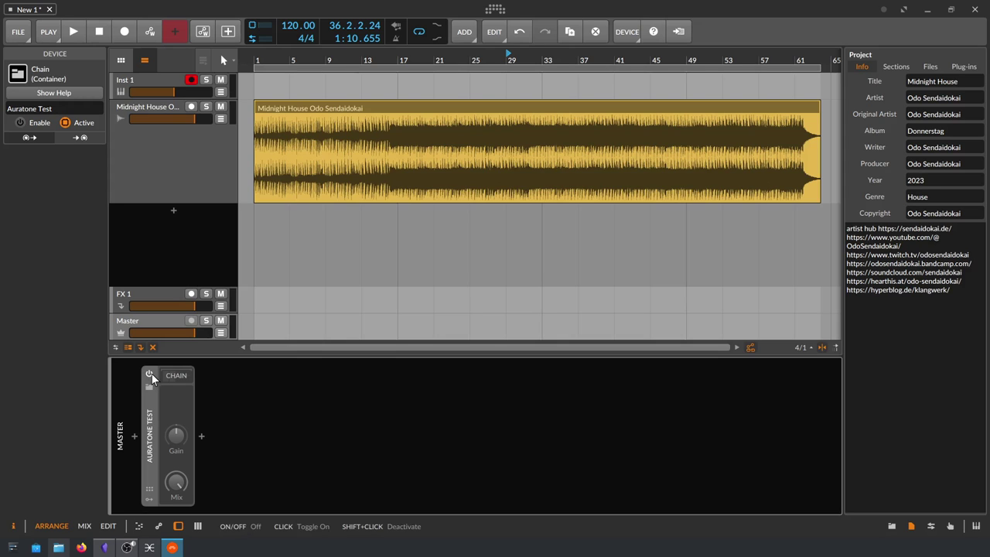
key(space)
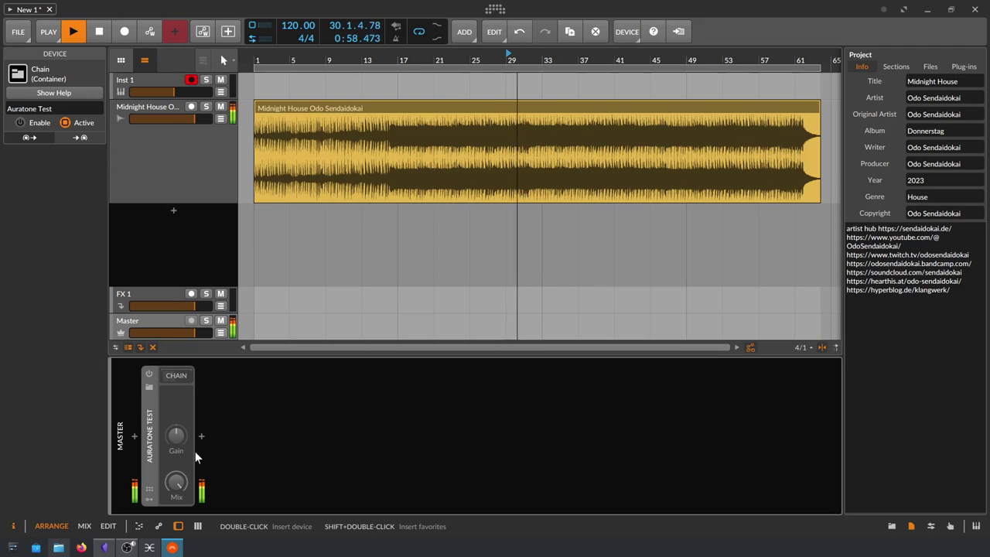
key(space)
click(150, 373)
key(space)
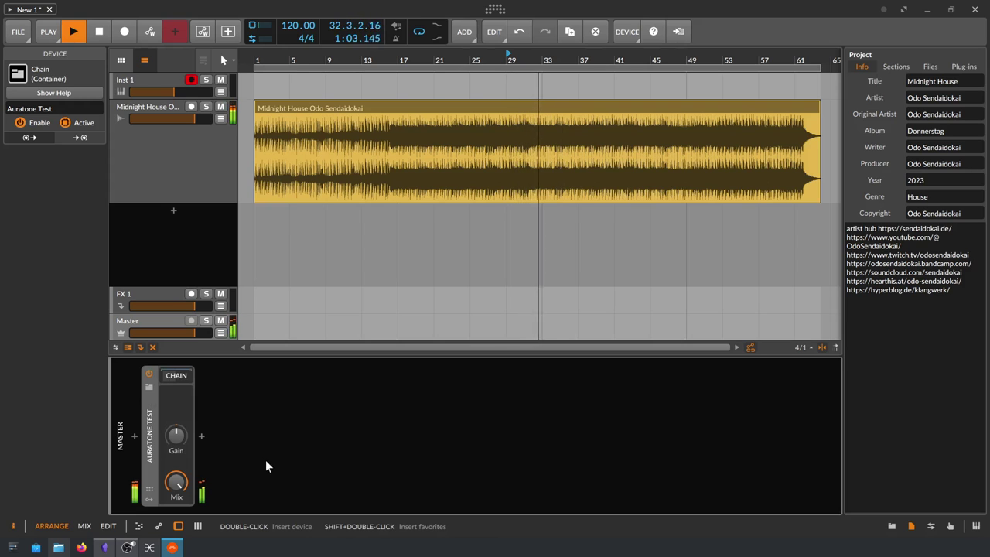
Step: Toggle the Auratone Test chain off and on during playback to compare the unfiltered and filtered sound
click(150, 376)
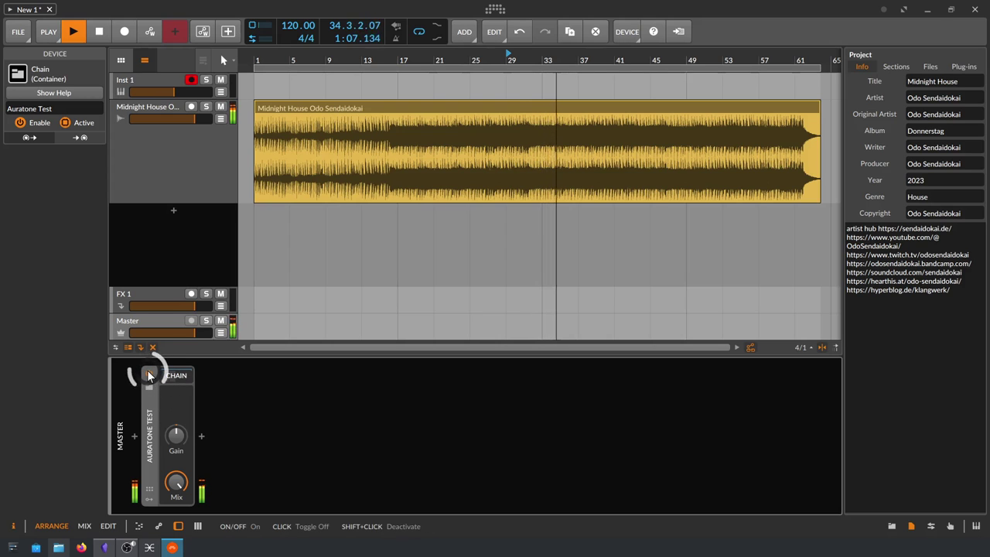
click(148, 371)
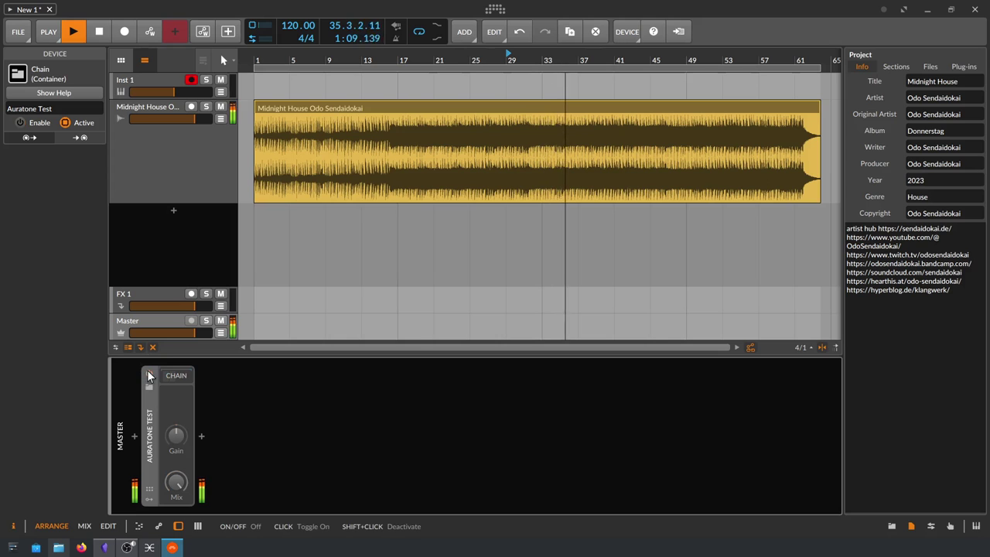
click(150, 375)
click(150, 375)
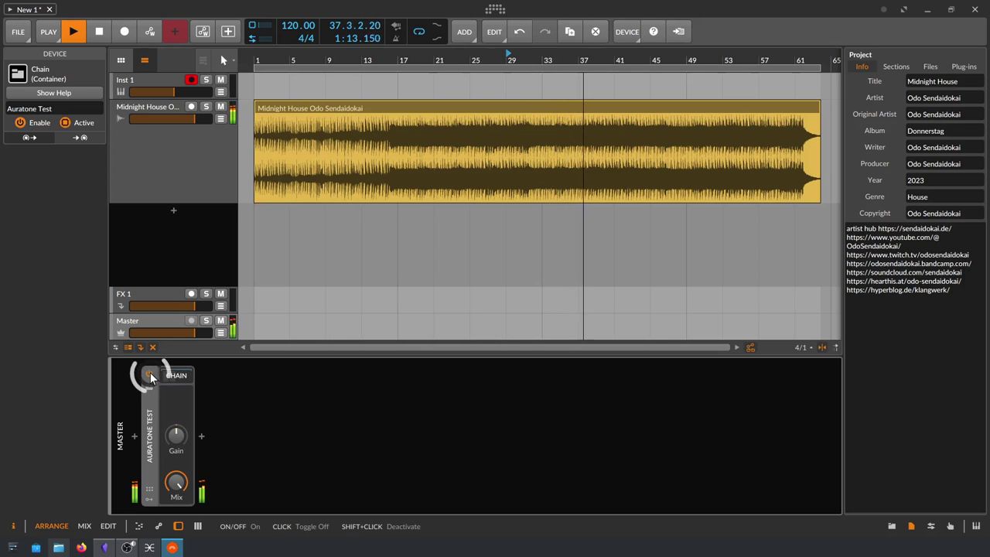
click(151, 376)
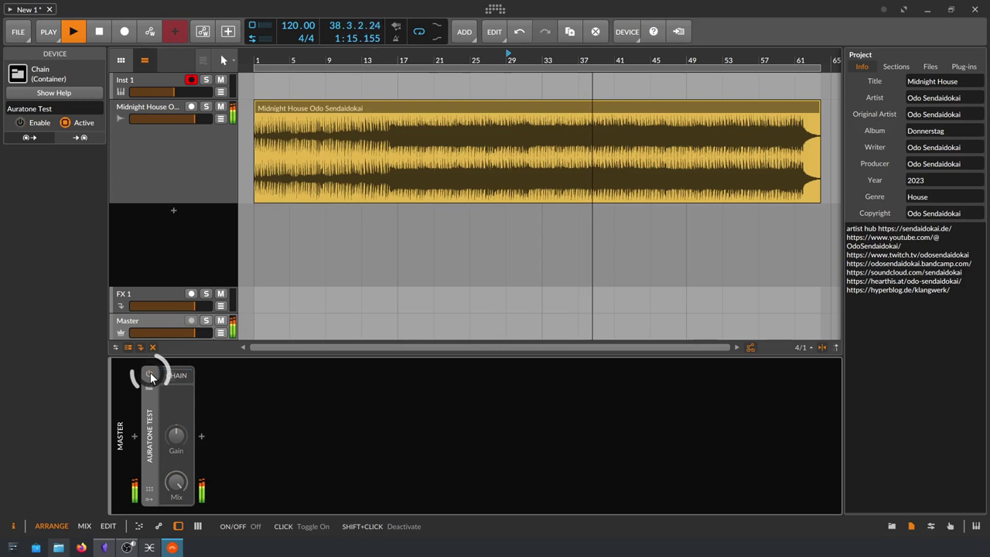
click(150, 377)
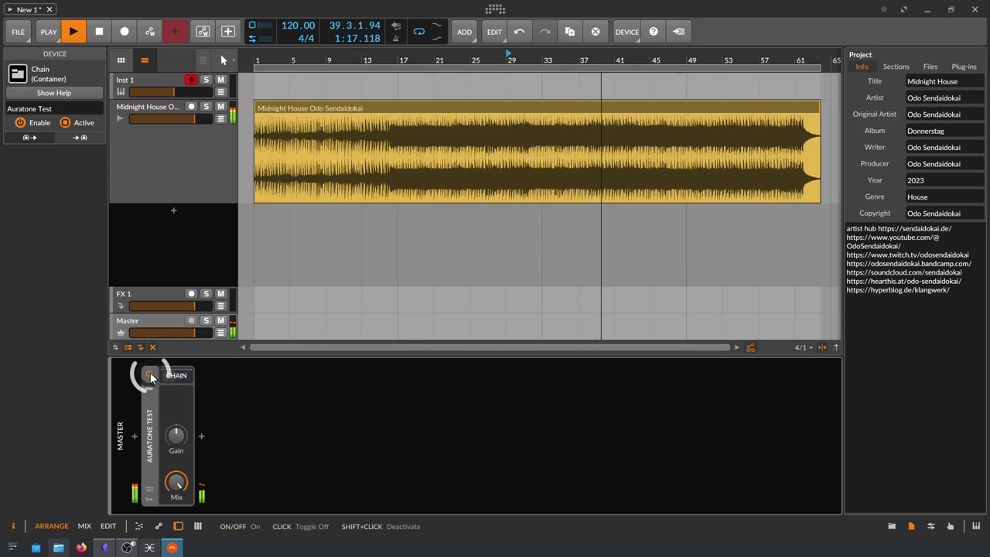
Step: Select the Master track and compare its level with the Auratone Test chain on and off, leaving it bypassed and stopping playback
click(143, 319)
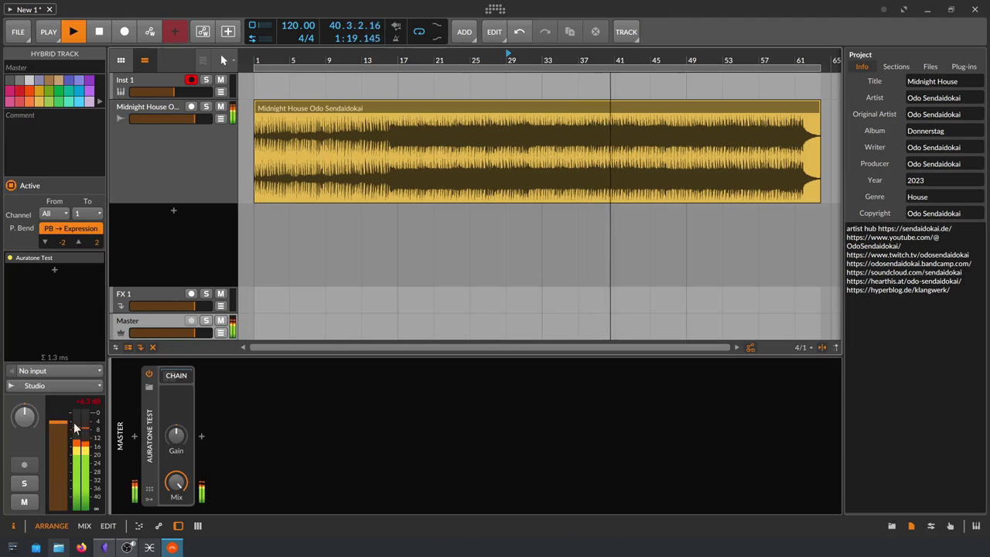
click(149, 374)
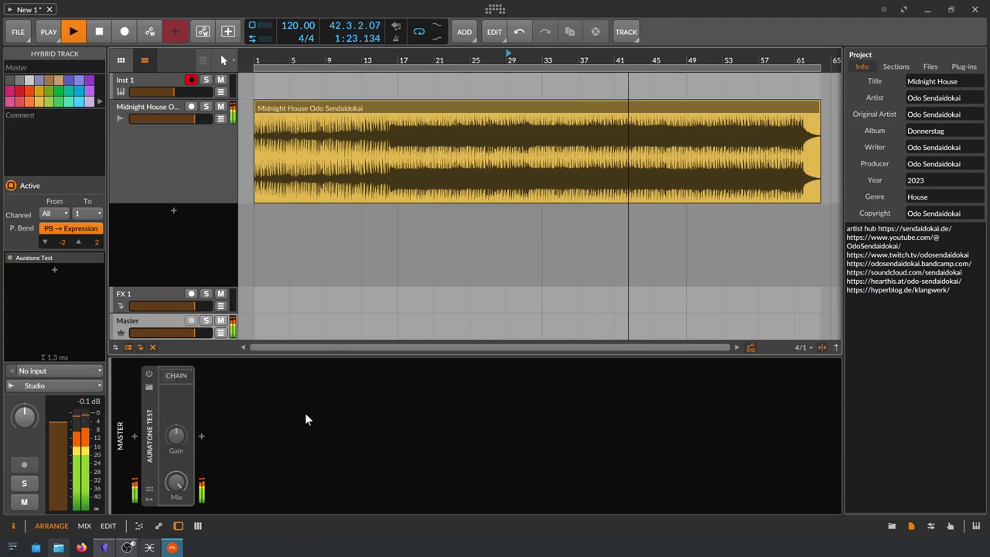
click(150, 375)
click(150, 375)
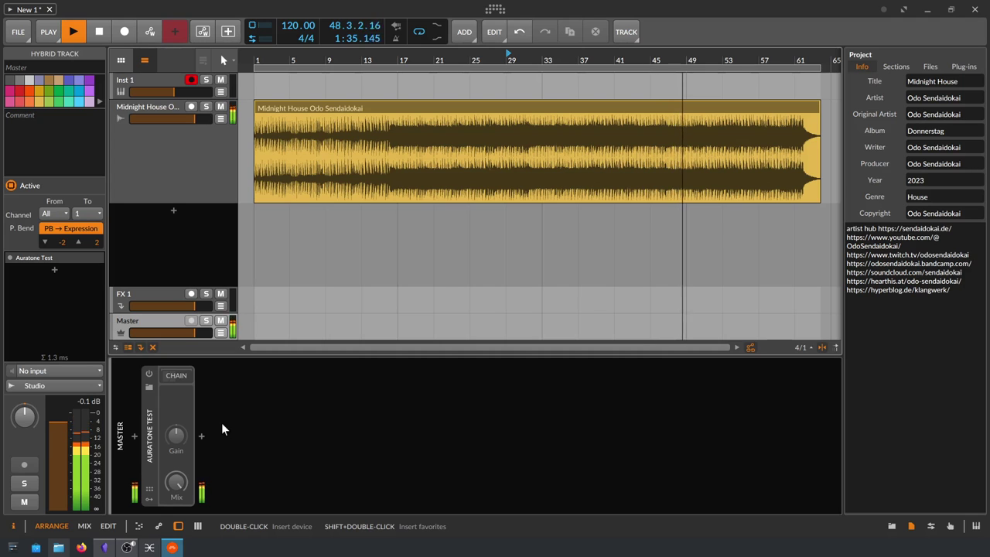
key(space)
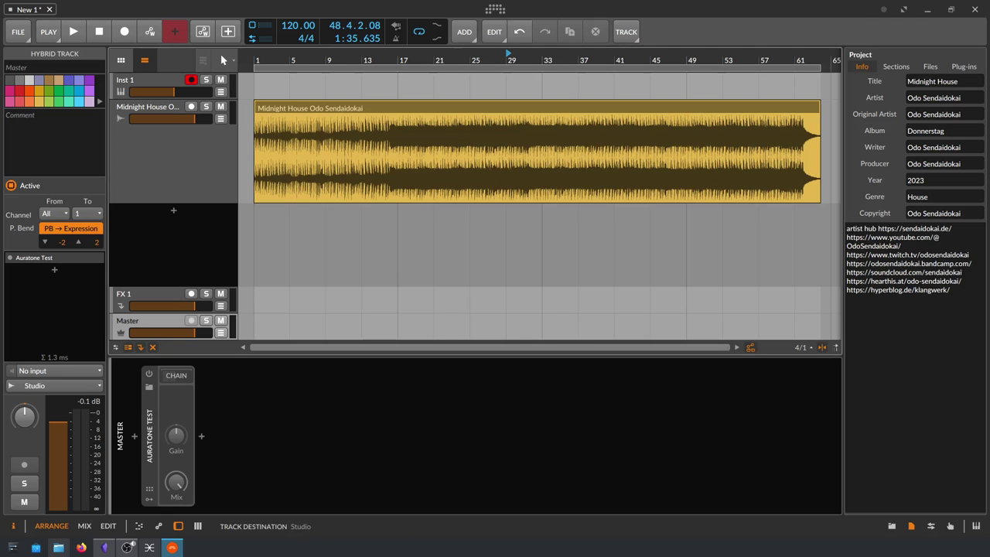
Step: Delete the Auratone Test chain from the Master track, insert an FX Grid device in its place and open its grid editor
click(153, 446)
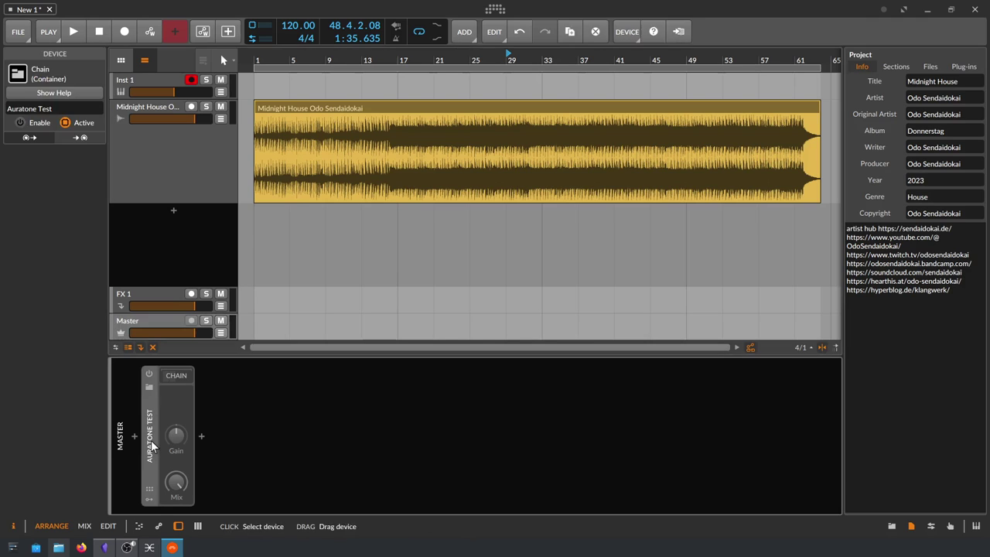
key(Delete)
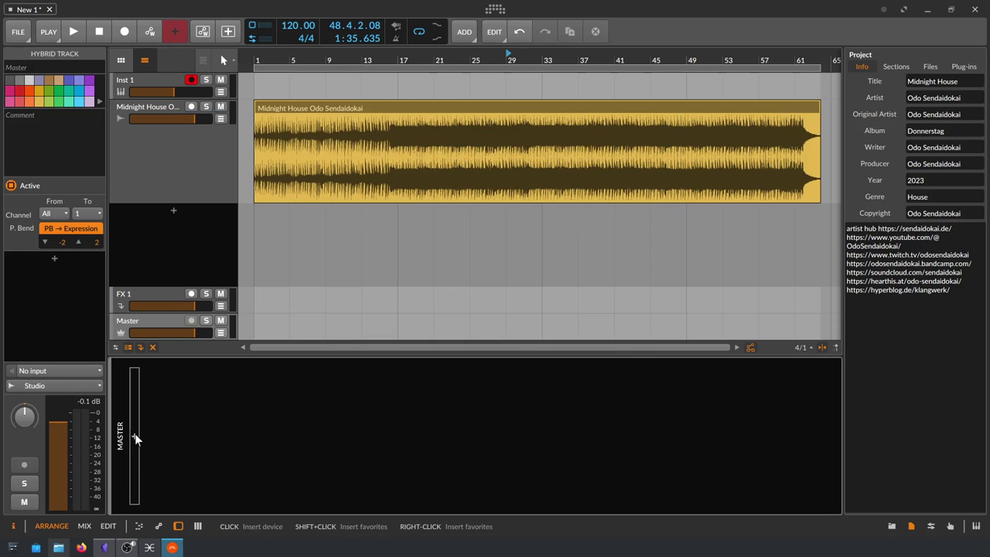
click(136, 439)
text(fx)
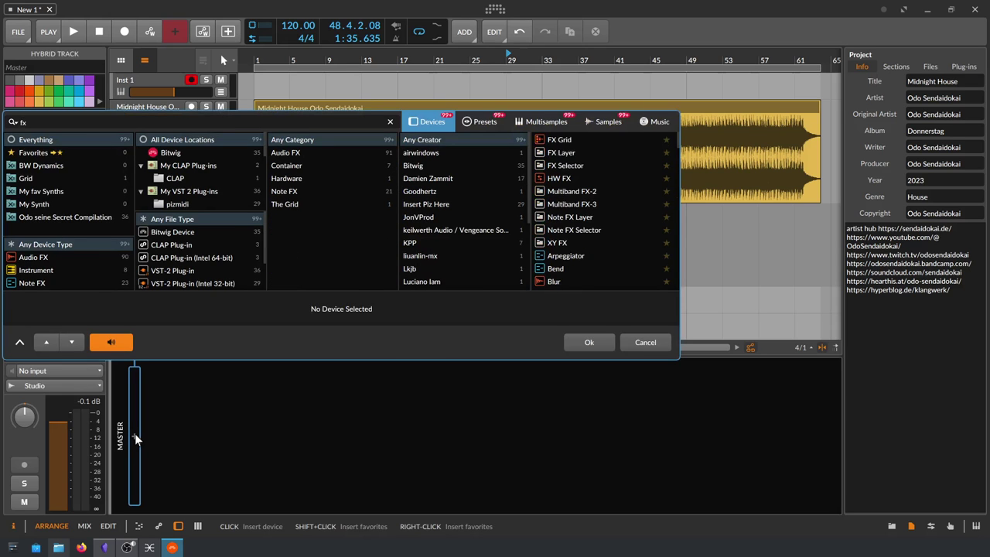
key(Return)
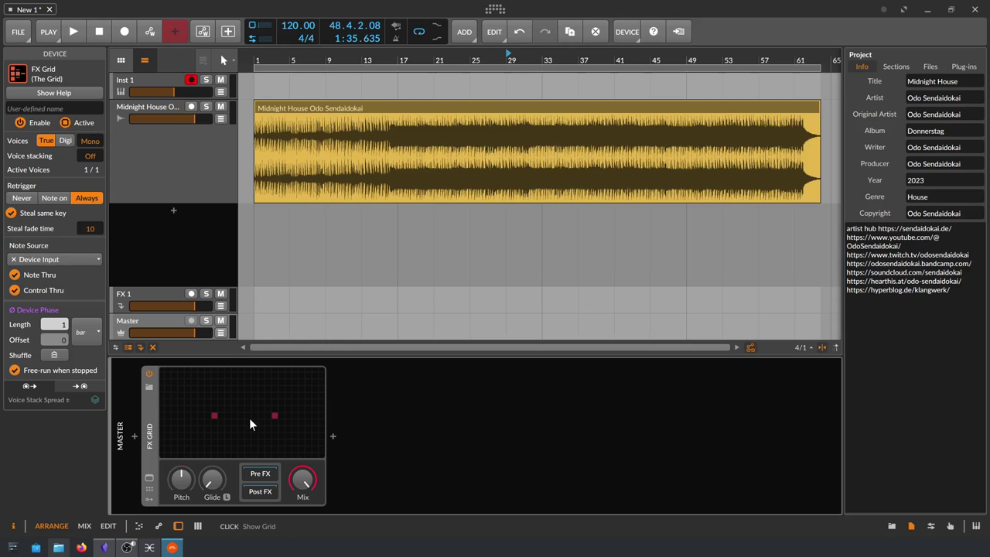
click(149, 481)
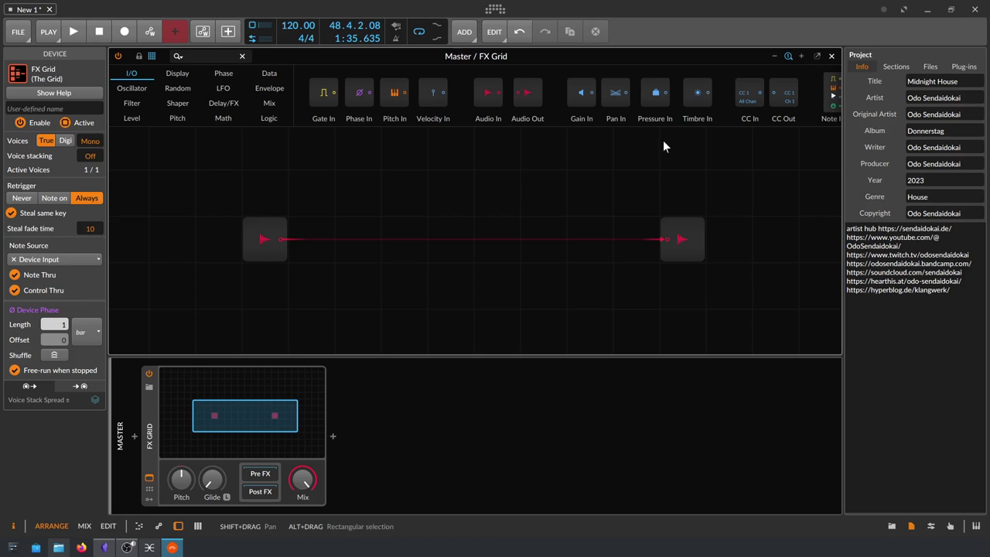
Step: Turn off clipping on the Audio Out module and insert a High-pass filter between the audio input and output
click(681, 223)
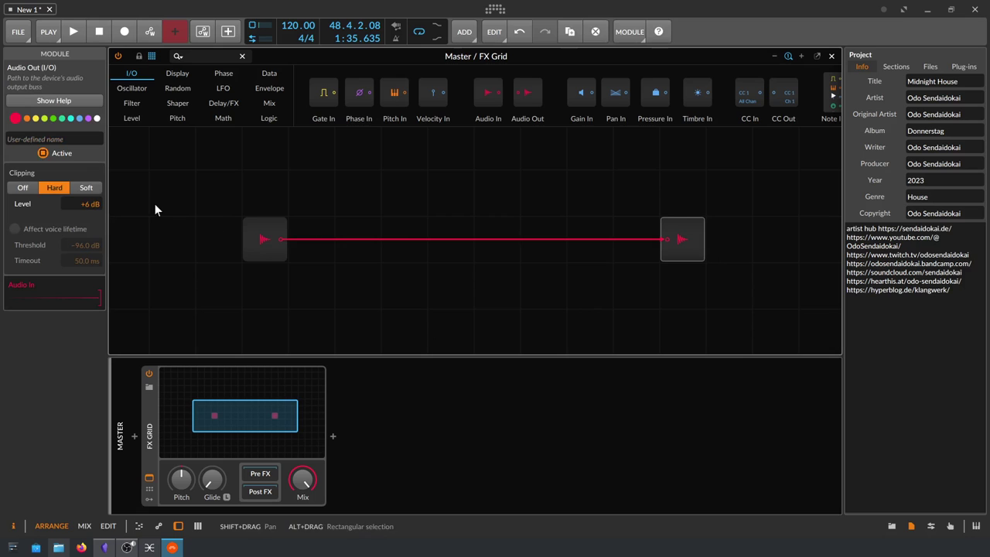
click(24, 188)
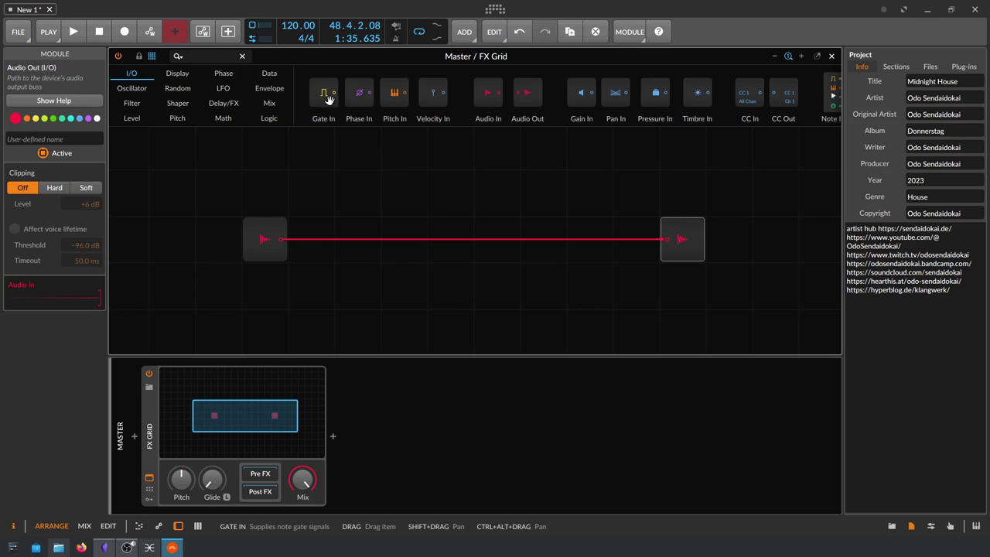
click(142, 105)
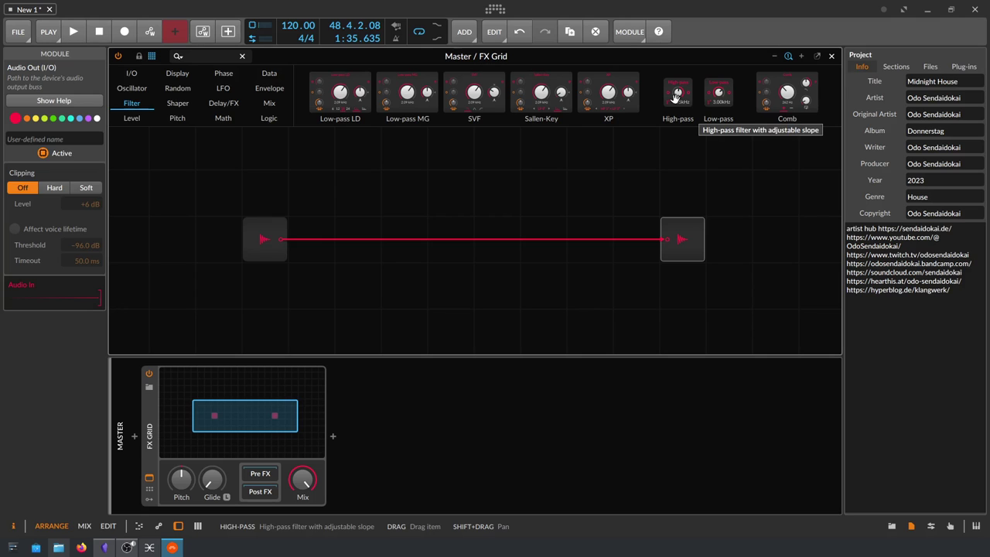
drag(677, 93, 286, 244)
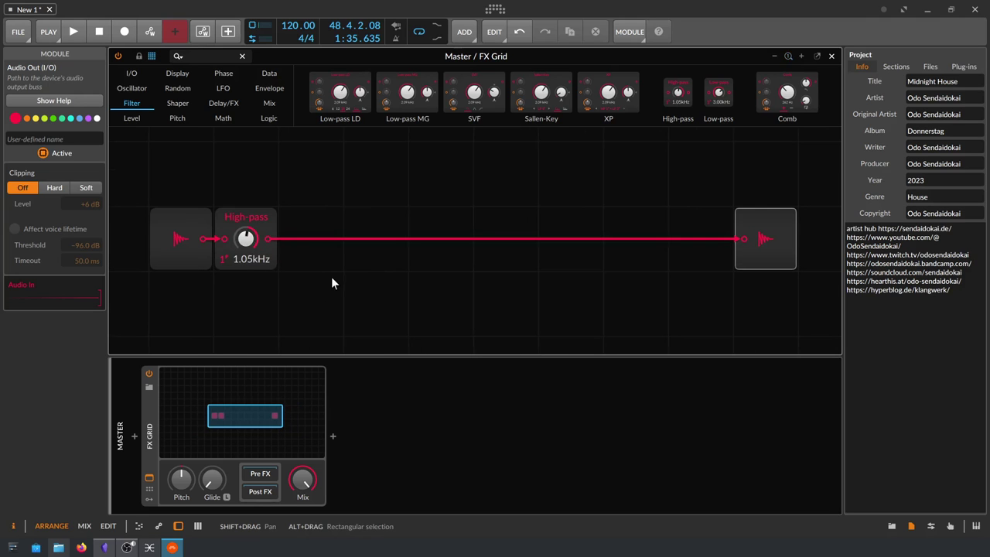
drag(258, 224, 452, 269)
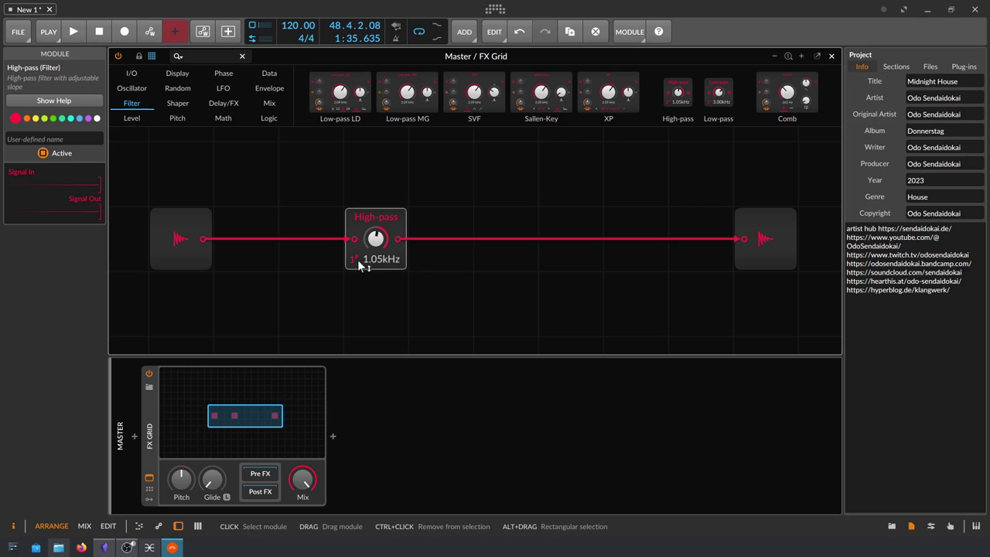
Step: Set the High-pass filter to a 3-pole slope with a cutoff of 170 Hz
mouse_move(350, 266)
mouse_down()
mouse_move(350, 255)
mouse_move(354, 264)
mouse_up()
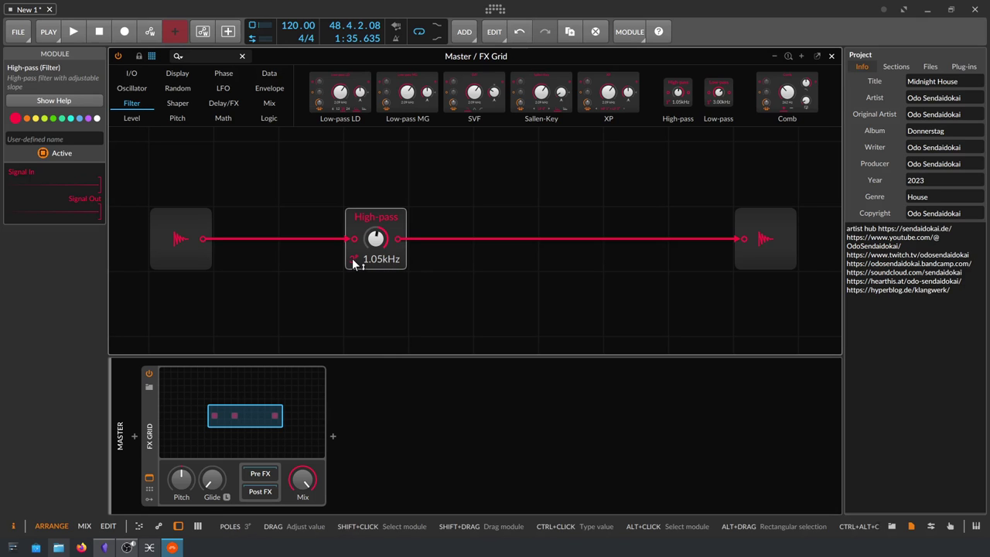
ctrl+click(379, 240)
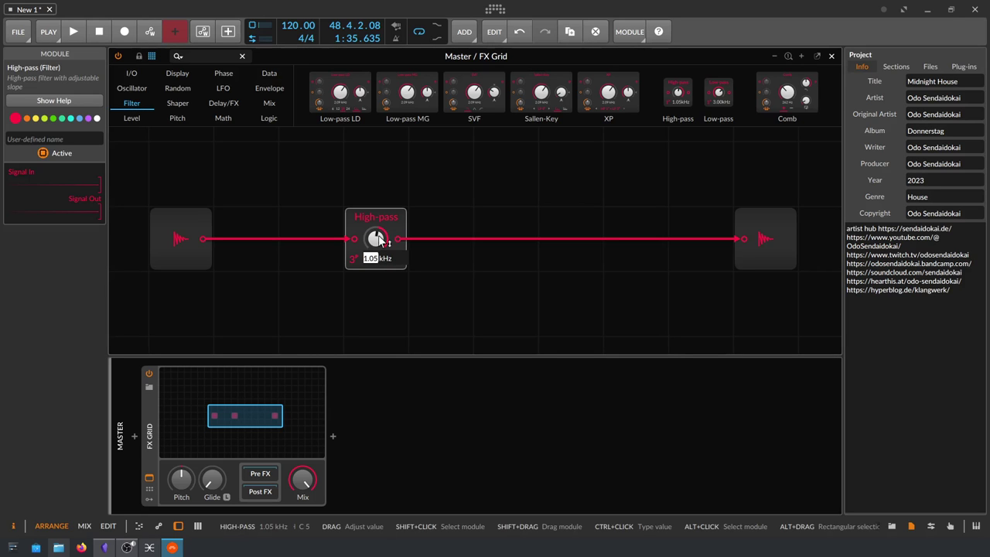
key(ctrl+a)
text(170hz)
key(Return)
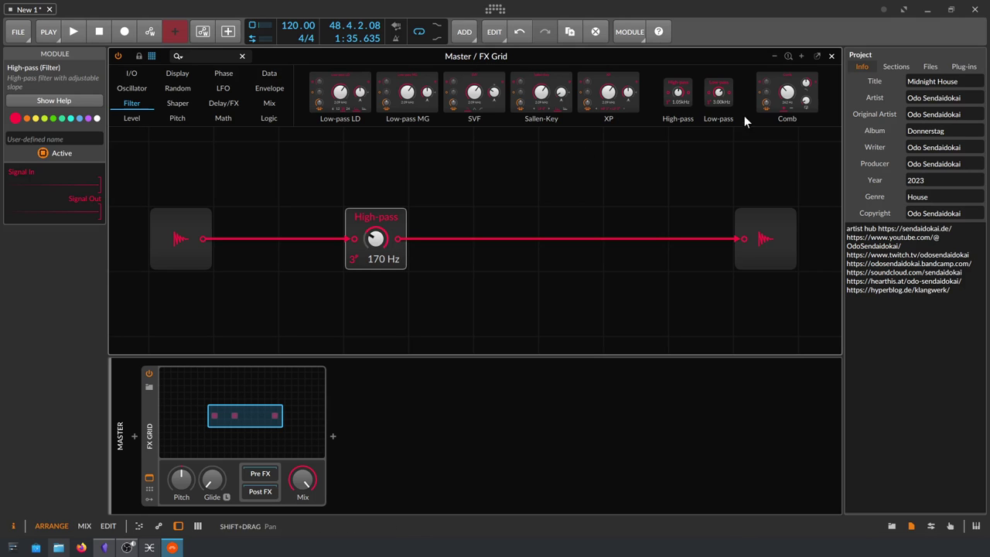
Step: Insert a Low-pass filter between the High-pass and the output, with a 3-pole slope and a 5 kHz cutoff
mouse_move(719, 101)
mouse_down()
mouse_move(706, 164)
mouse_move(747, 226)
mouse_move(583, 223)
mouse_up()
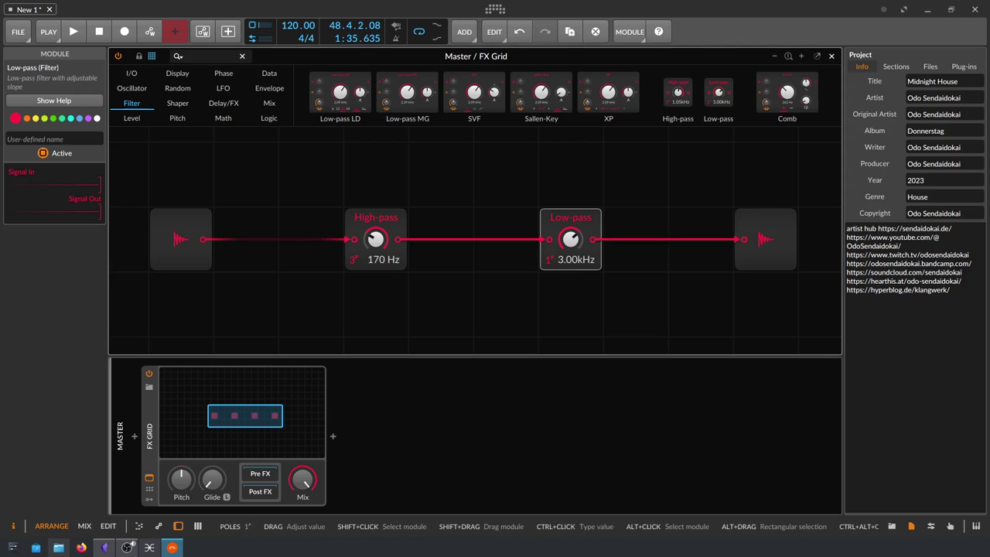
drag(549, 269, 550, 261)
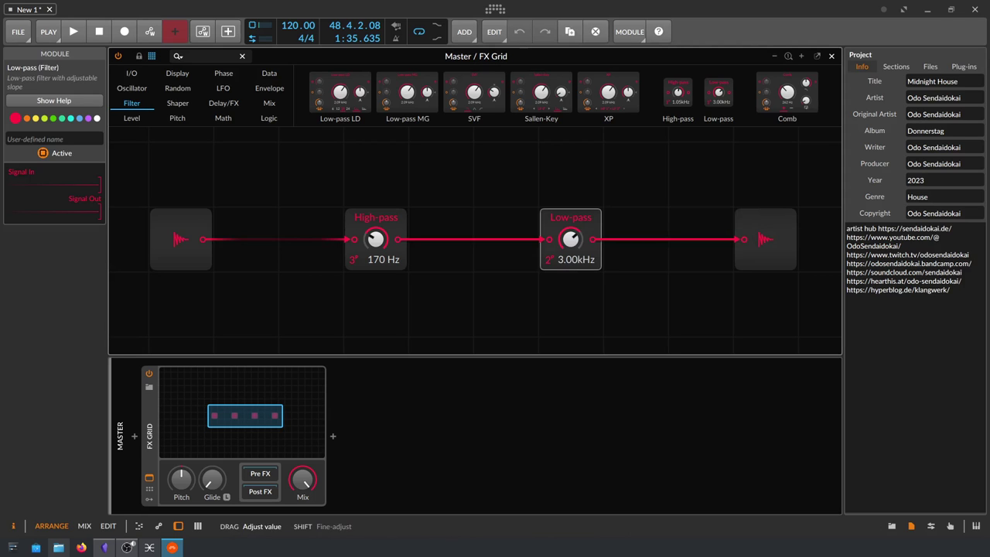
ctrl+click(573, 239)
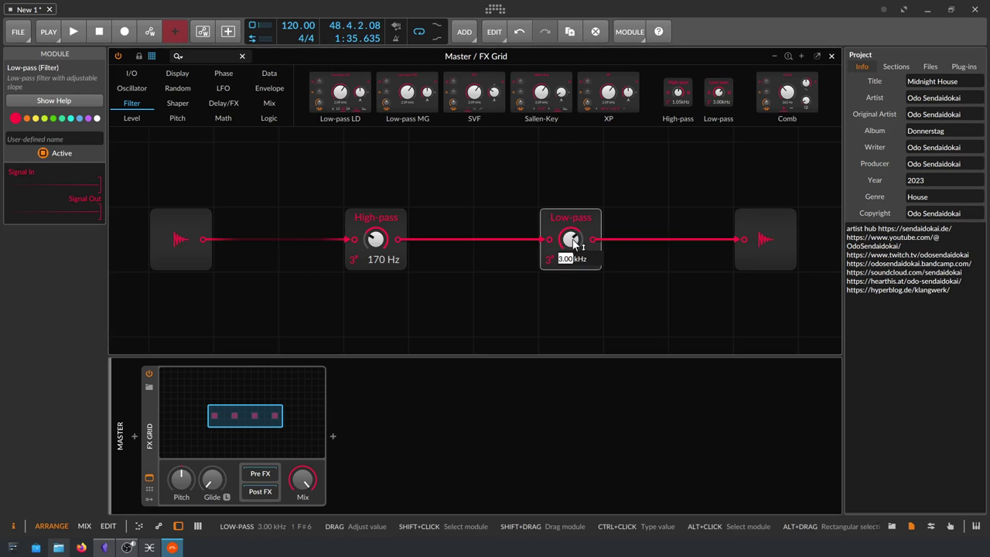
key(ctrl+a)
text(5khz)
key(Return)
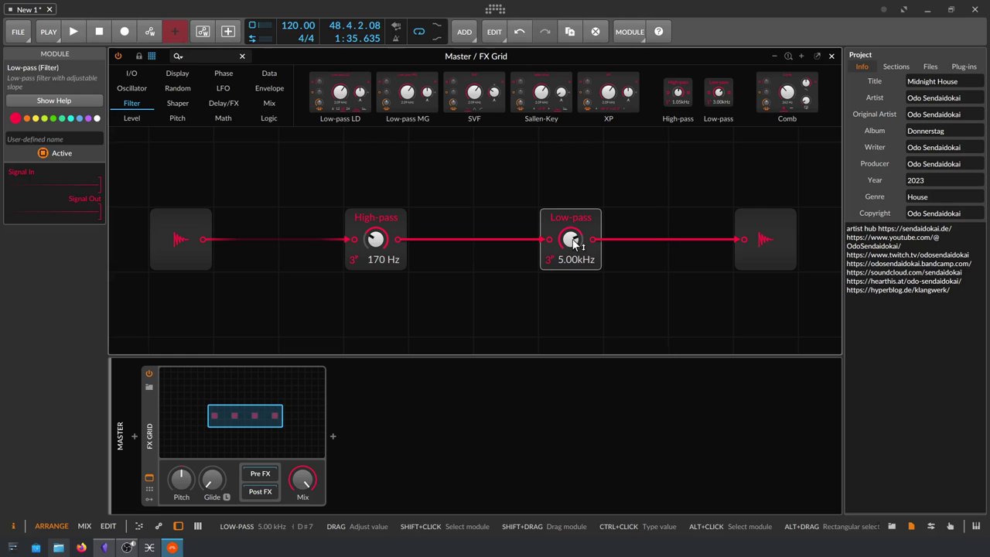
Step: Color the High-pass and Low-pass modules yellow and close the grid editor
drag(679, 306, 679, 306)
click(33, 118)
click(475, 308)
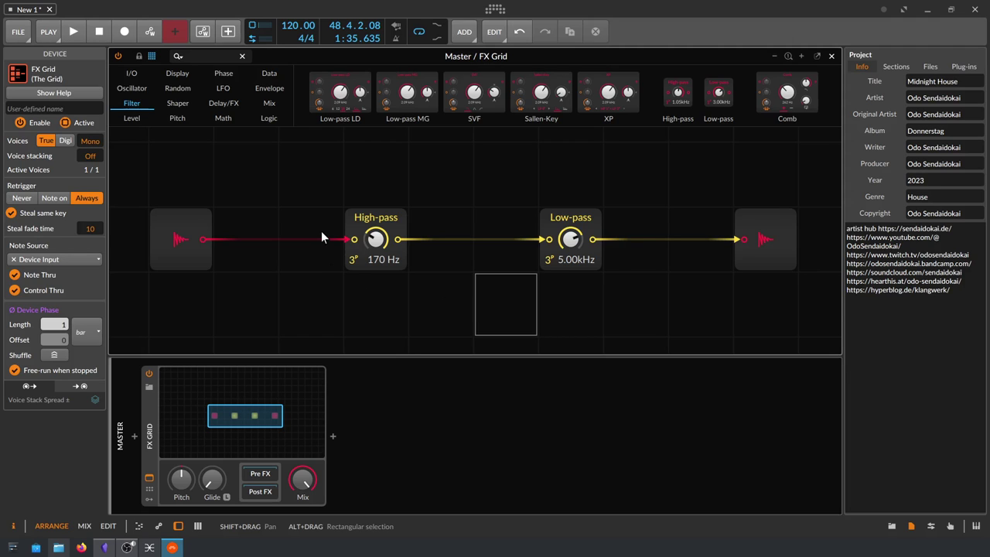
click(830, 57)
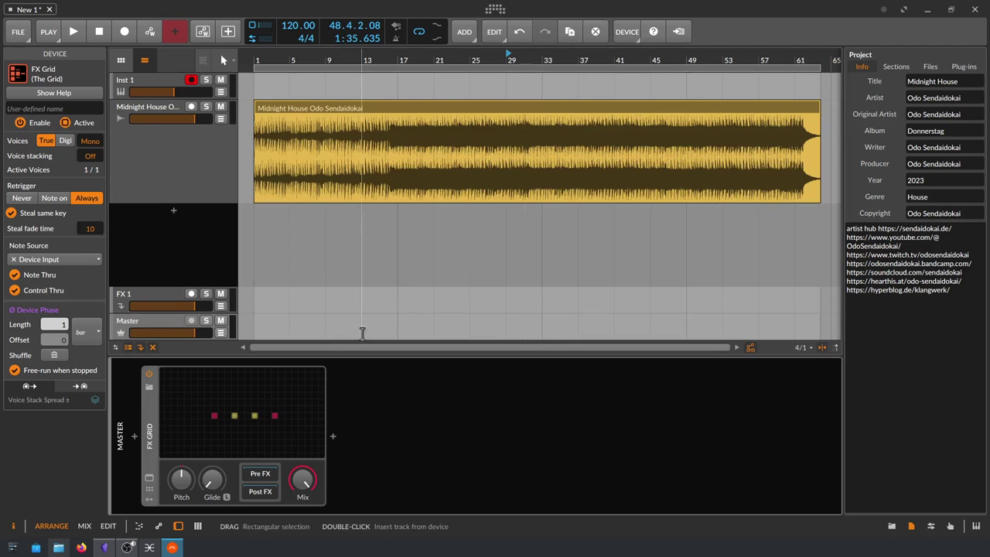
Step: Name the FX Grid device "Auratone Test FX Grid" and copy that name
click(78, 108)
text(Auraton)
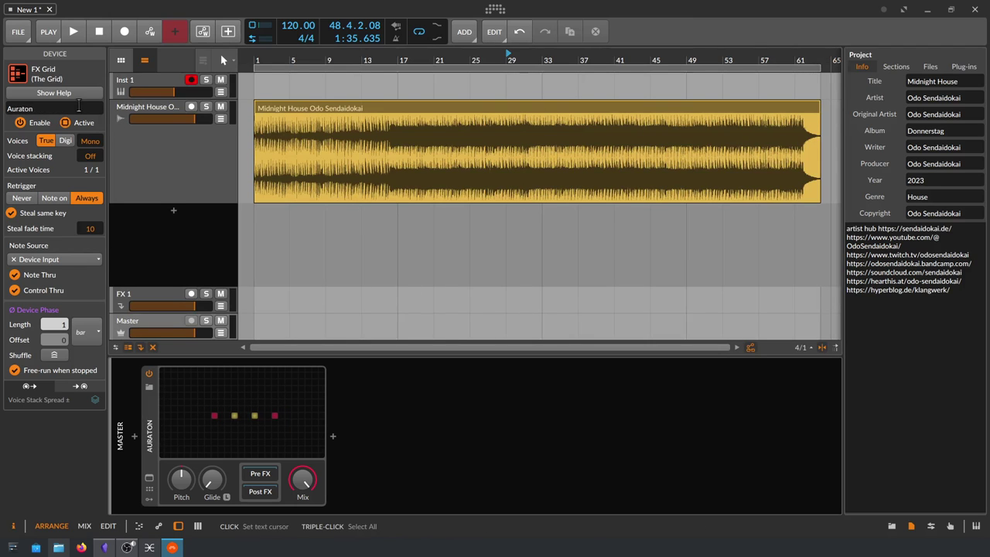
text(e Test FX Grid)
triple_click(79, 106)
key(ctrl+c)
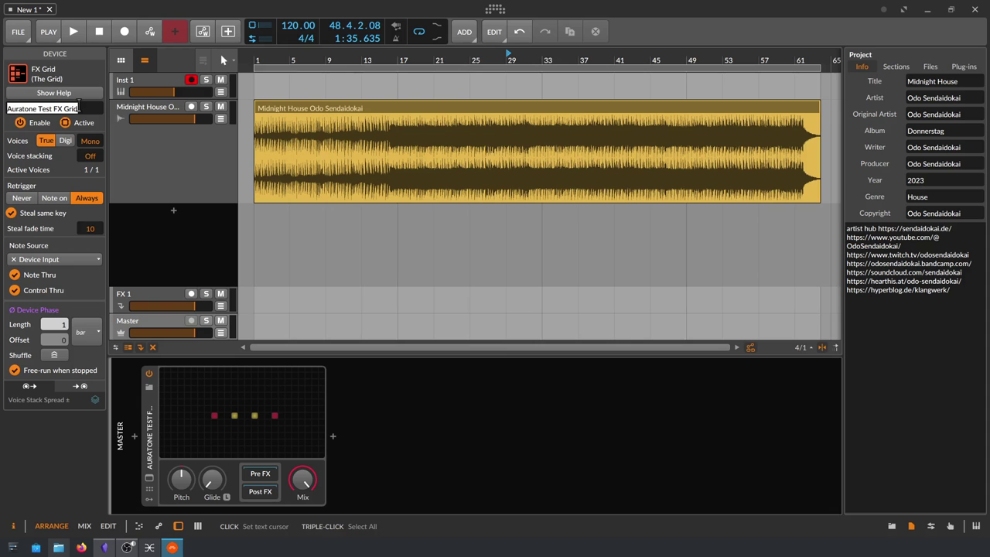
Step: Start saving the device as a library preset named "Auratone Test FX Grid" in the EQ category
right_click(152, 429)
click(179, 389)
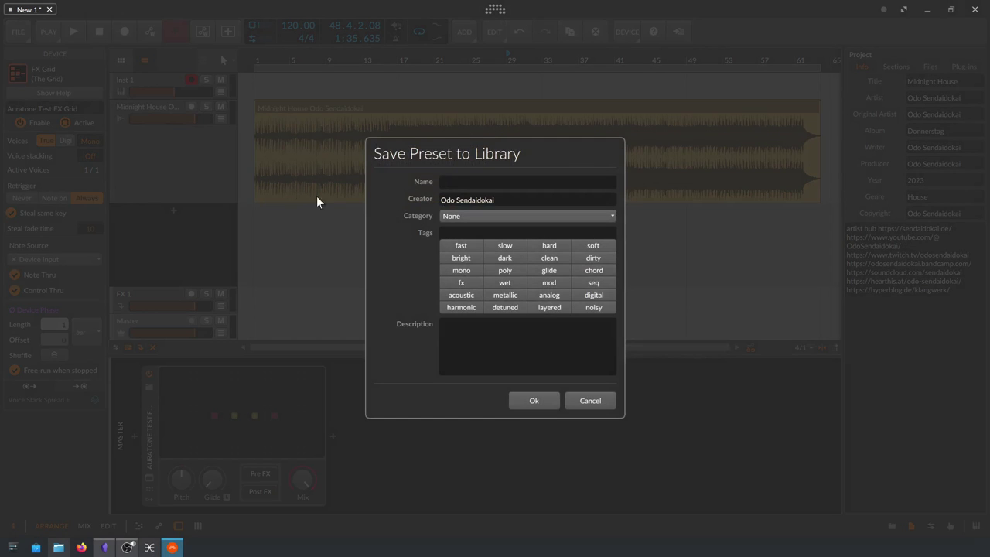
key(ctrl+v)
click(487, 215)
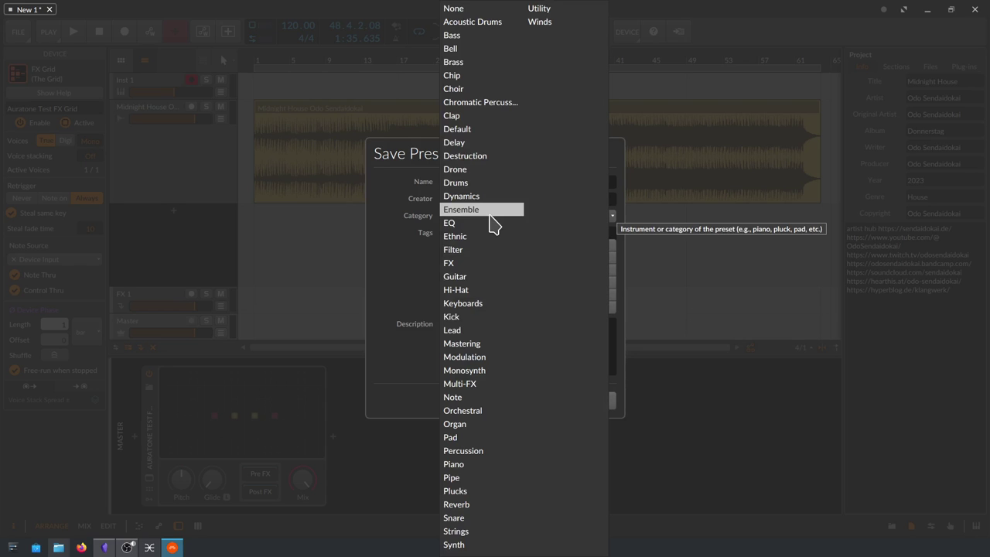
click(487, 222)
Step: Describe the preset as "170hz 18db LoCut" and "5Khz 18db HiCut" on separate lines, and save it over the existing preset
click(473, 352)
text(170)
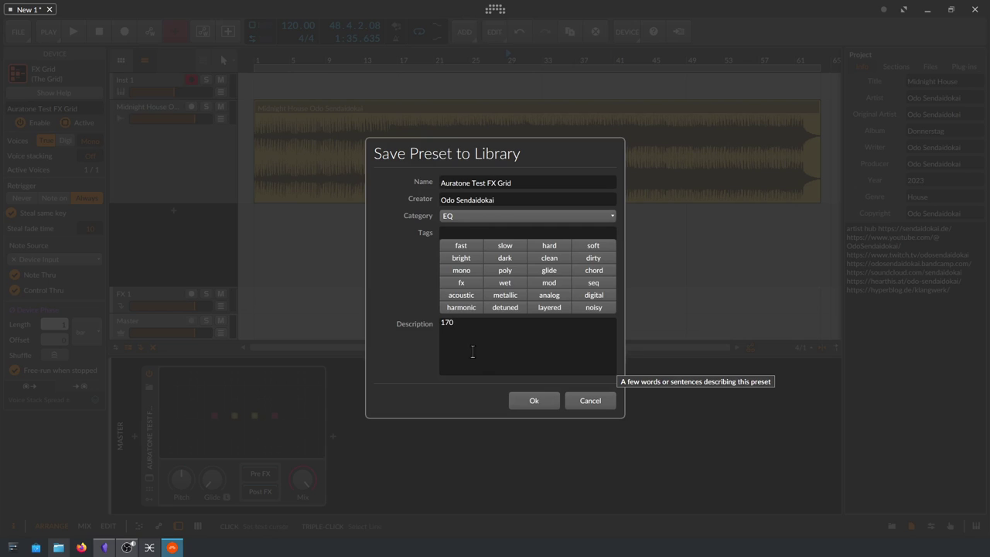
text(hz 18db LoCut)
key(Return)
text(5Khz 18db HiCut)
click(533, 400)
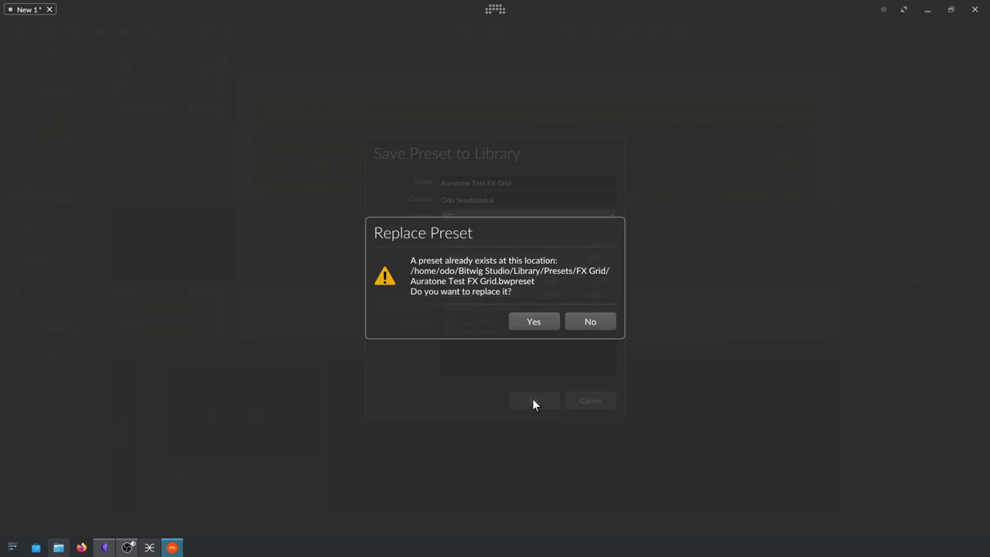
click(532, 322)
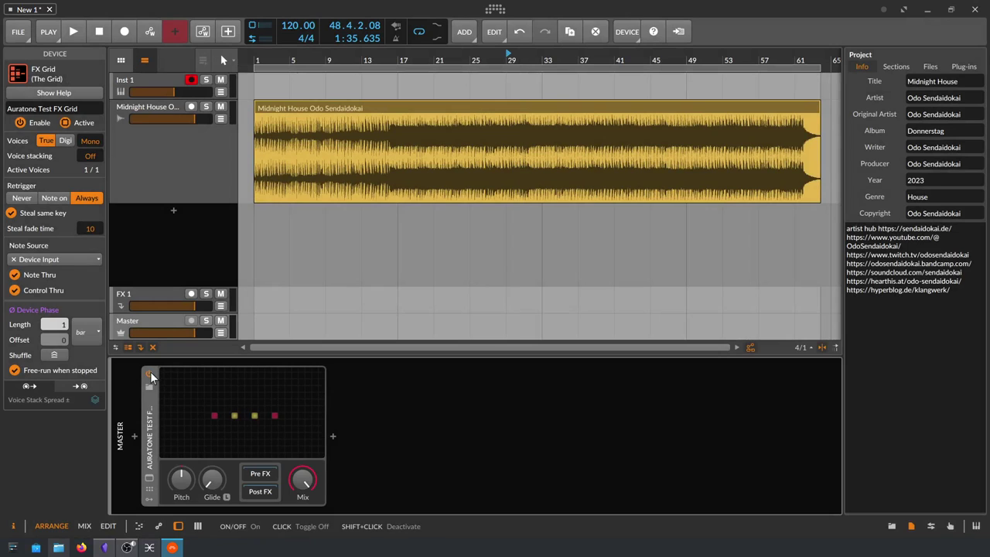
Step: Select the Master track and play the song from bar 29 with Auratone Test FX Grid bypassed
click(152, 320)
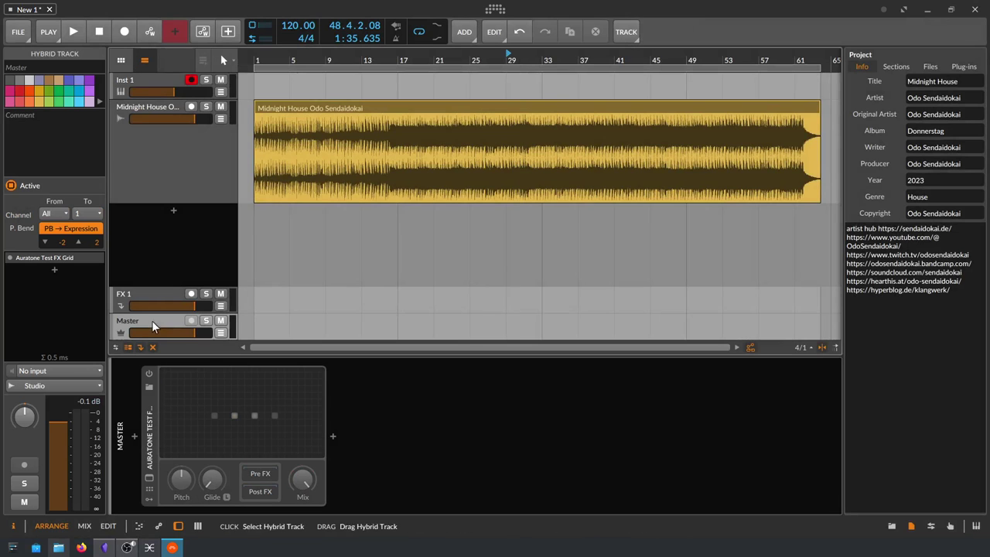
click(510, 56)
key(space)
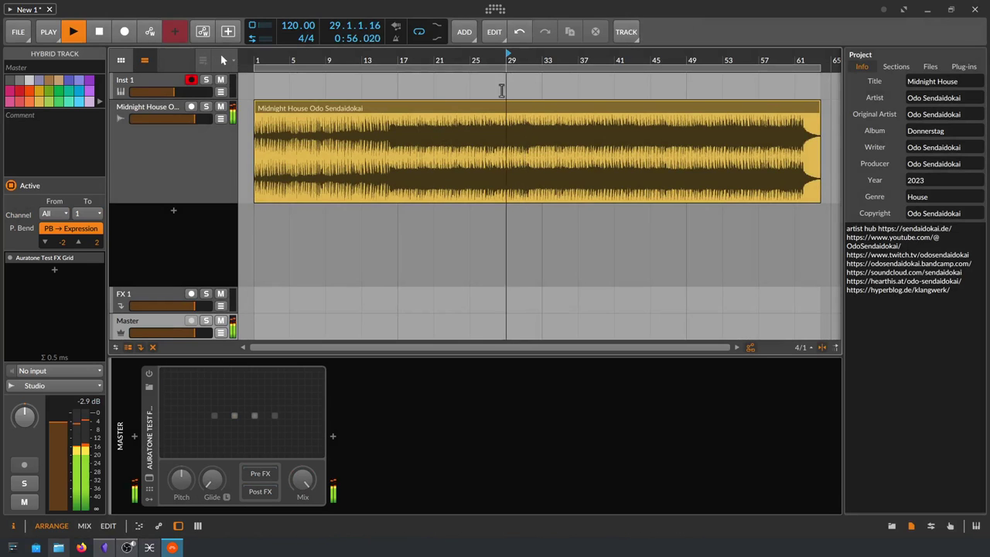
Step: Toggle Auratone Test FX Grid on and off during playback to compare sound and Master level, leaving it bypassed and stopping playback
click(149, 376)
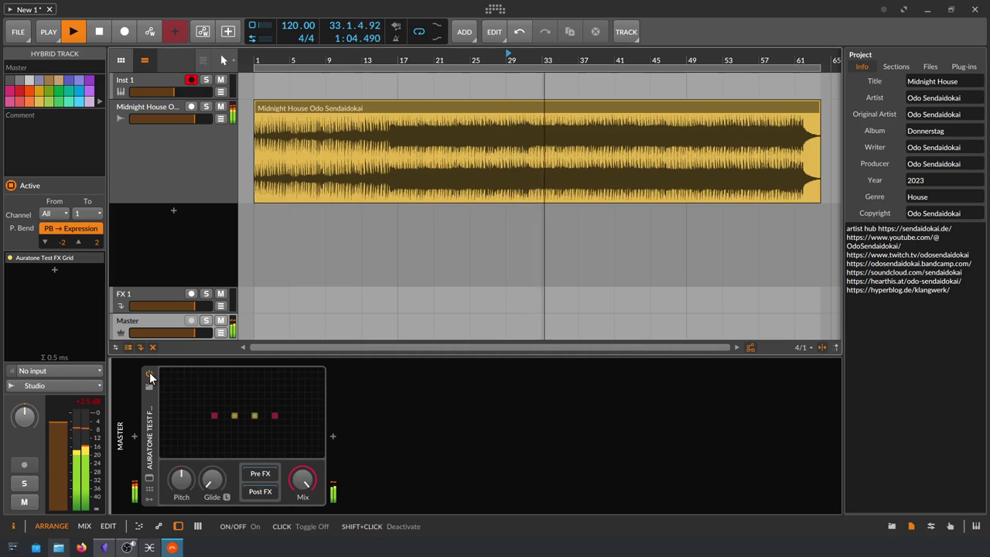
click(149, 374)
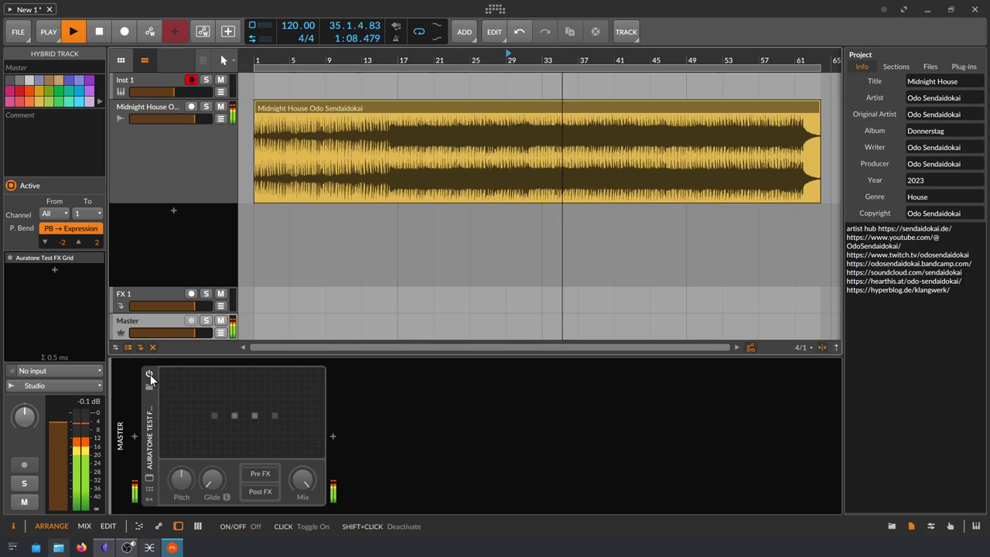
click(149, 375)
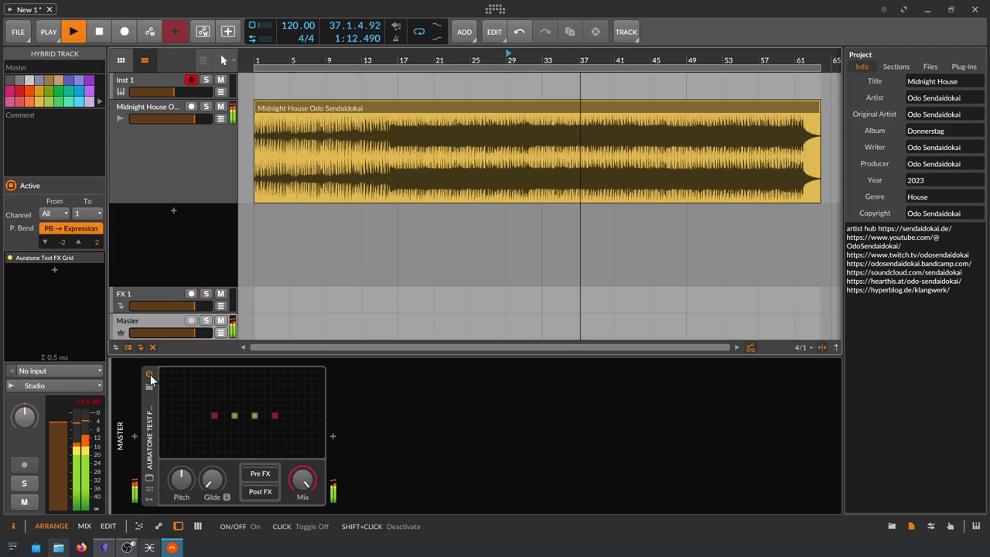
click(149, 376)
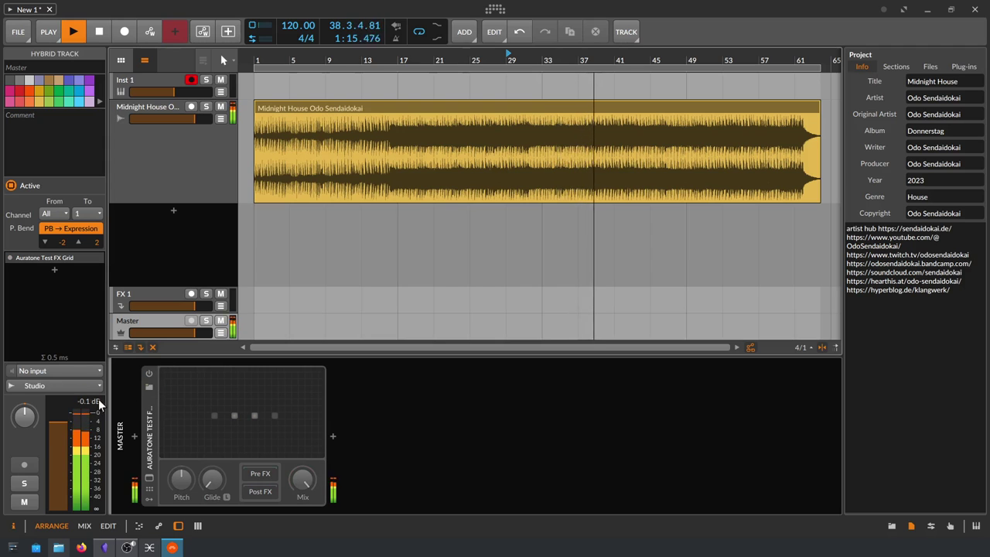
click(150, 372)
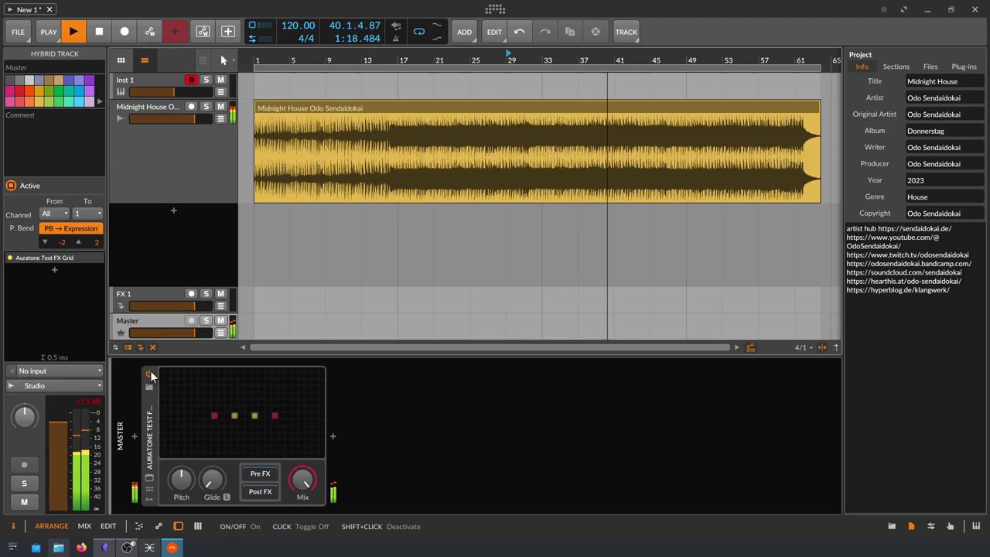
click(151, 372)
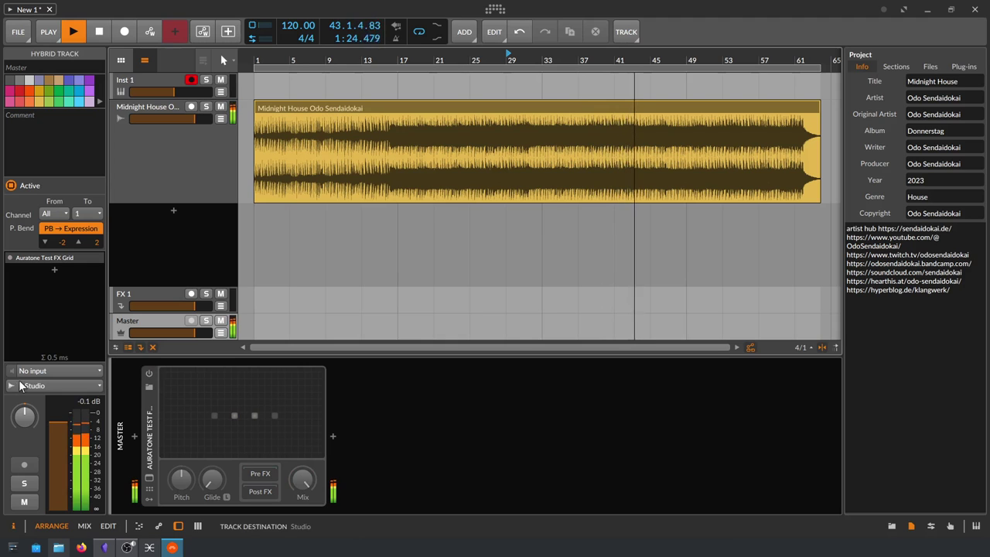
click(150, 375)
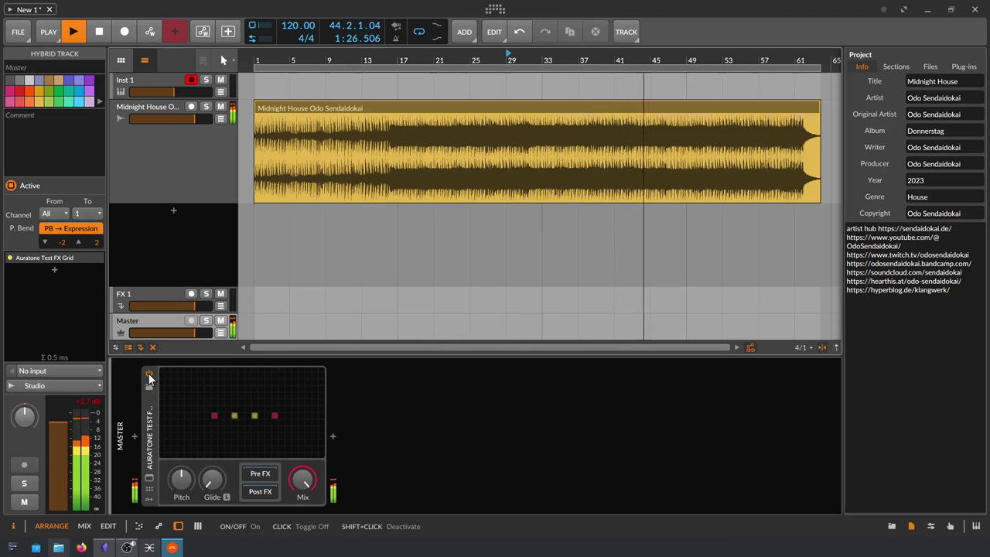
click(150, 376)
key(space)
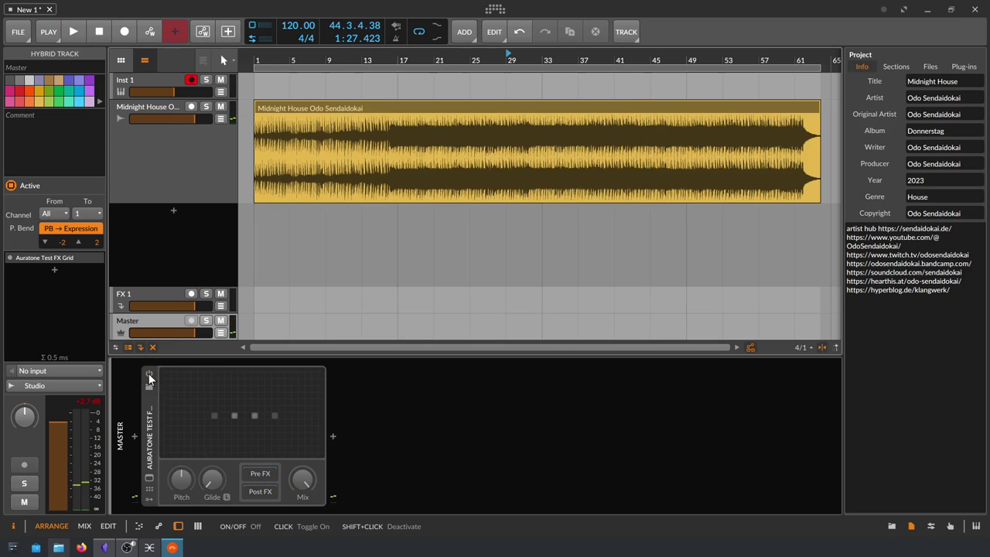